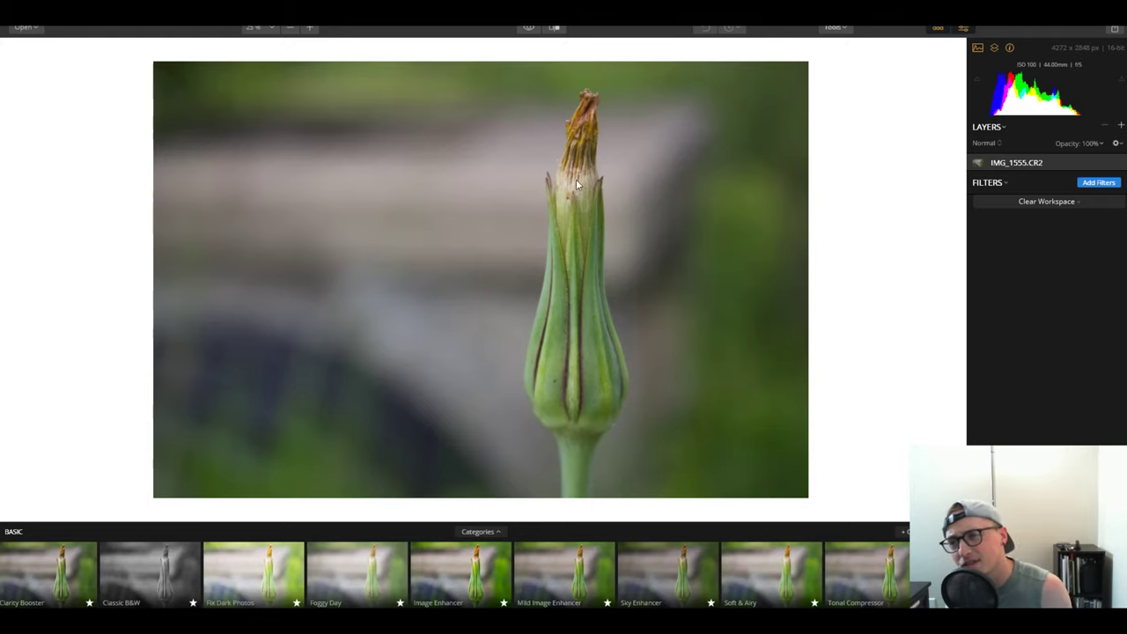
scroll(578, 198, up, 3)
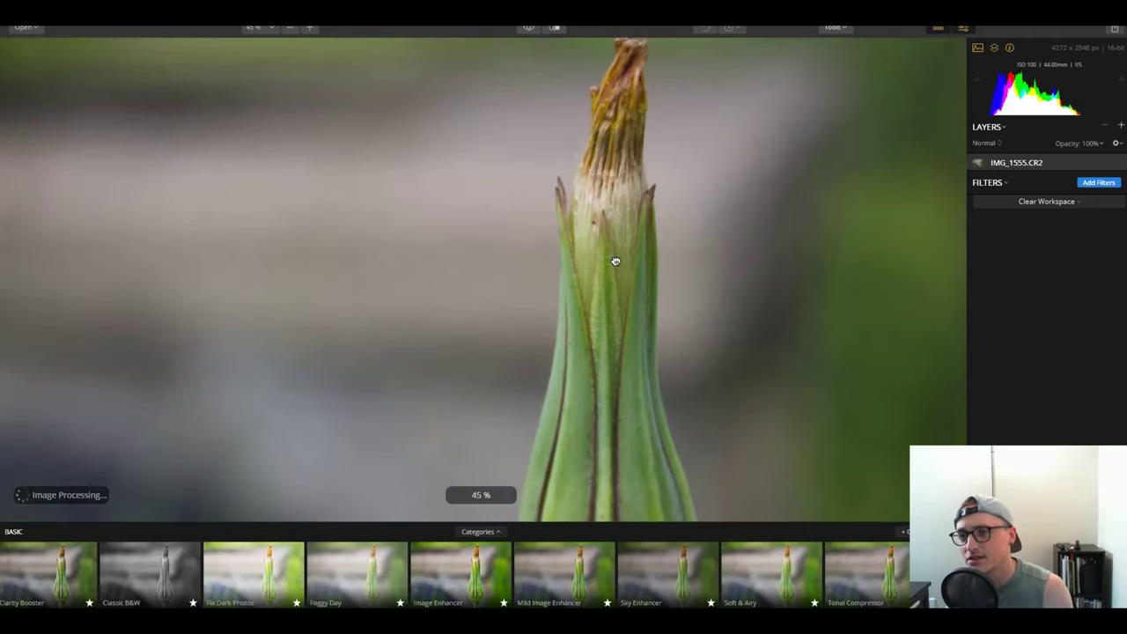
scroll(528, 280, down, 3)
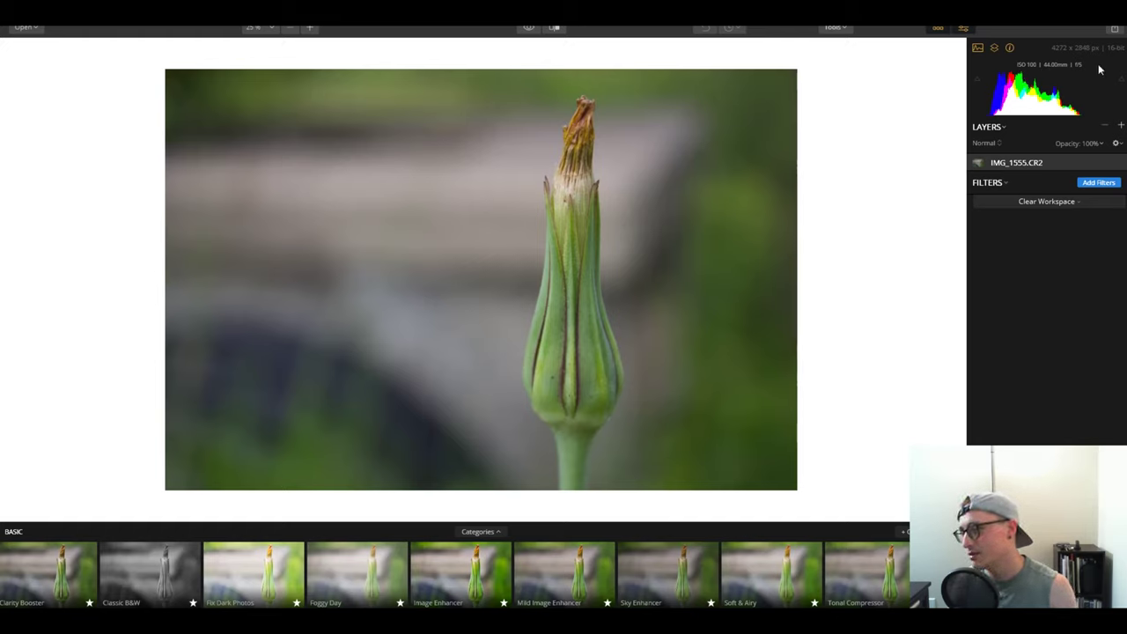
click(1032, 115)
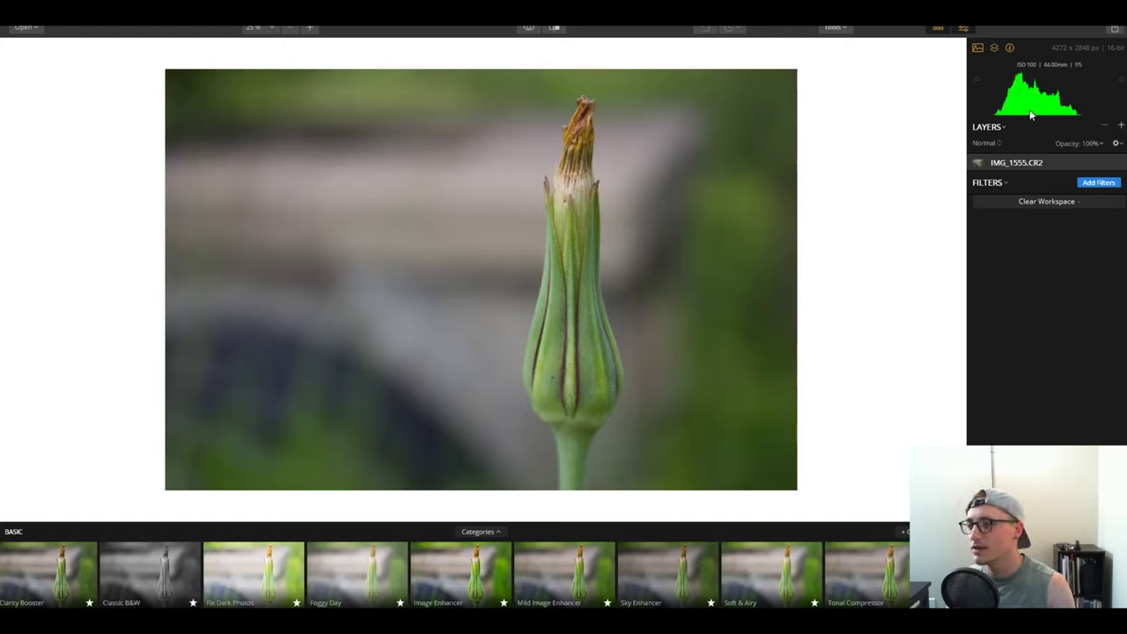
click(1032, 114)
click(1031, 113)
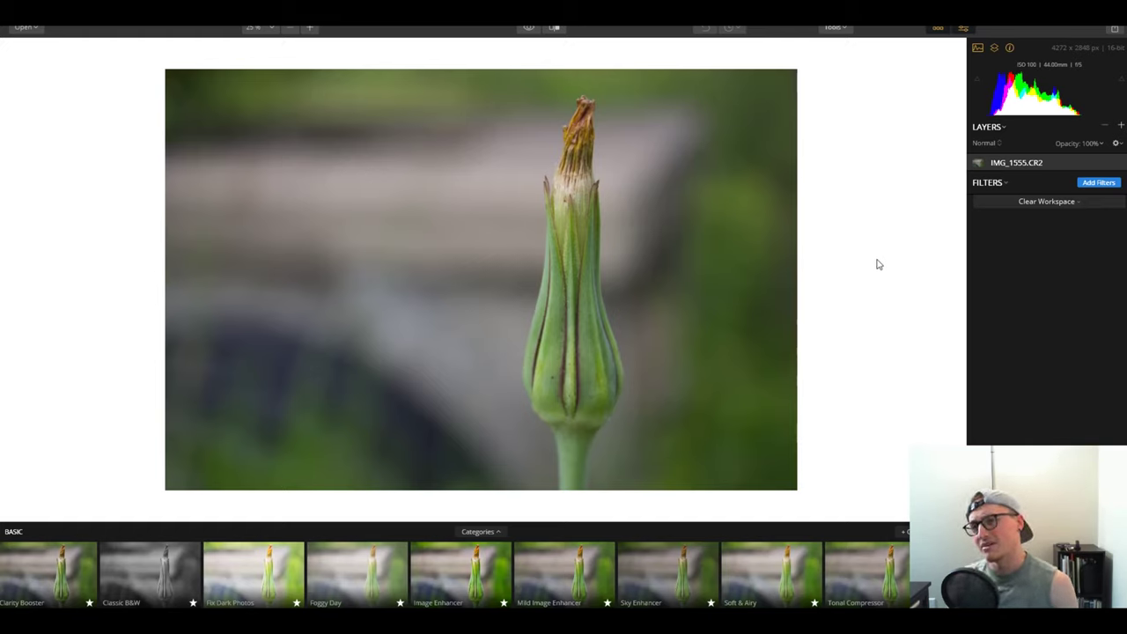
scroll(566, 70, up, 3)
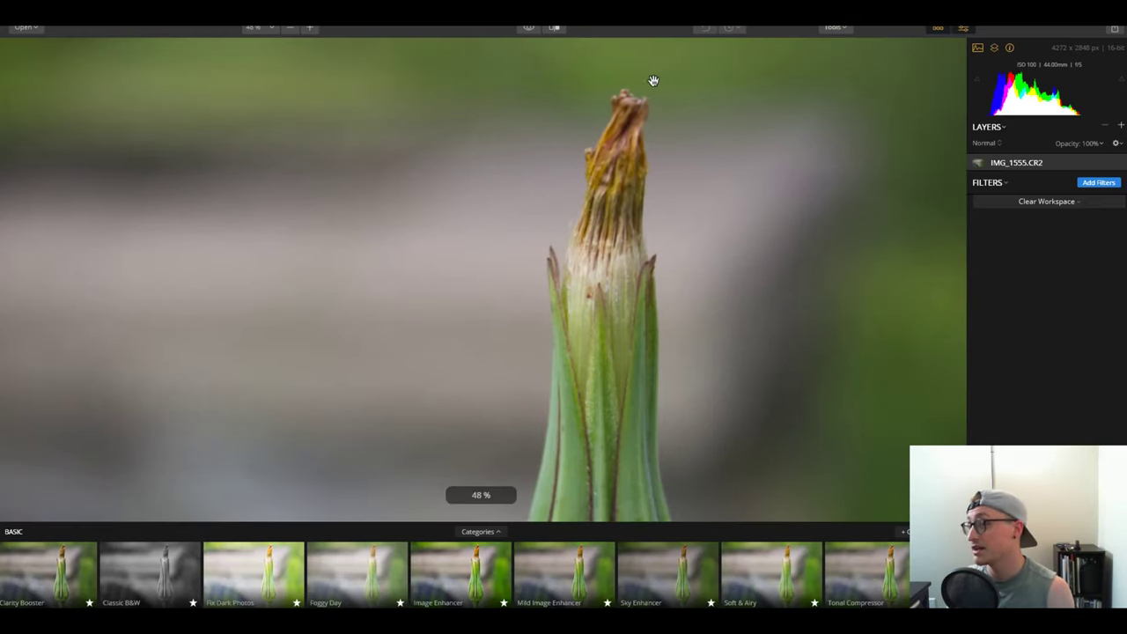
scroll(614, 184, down, 3)
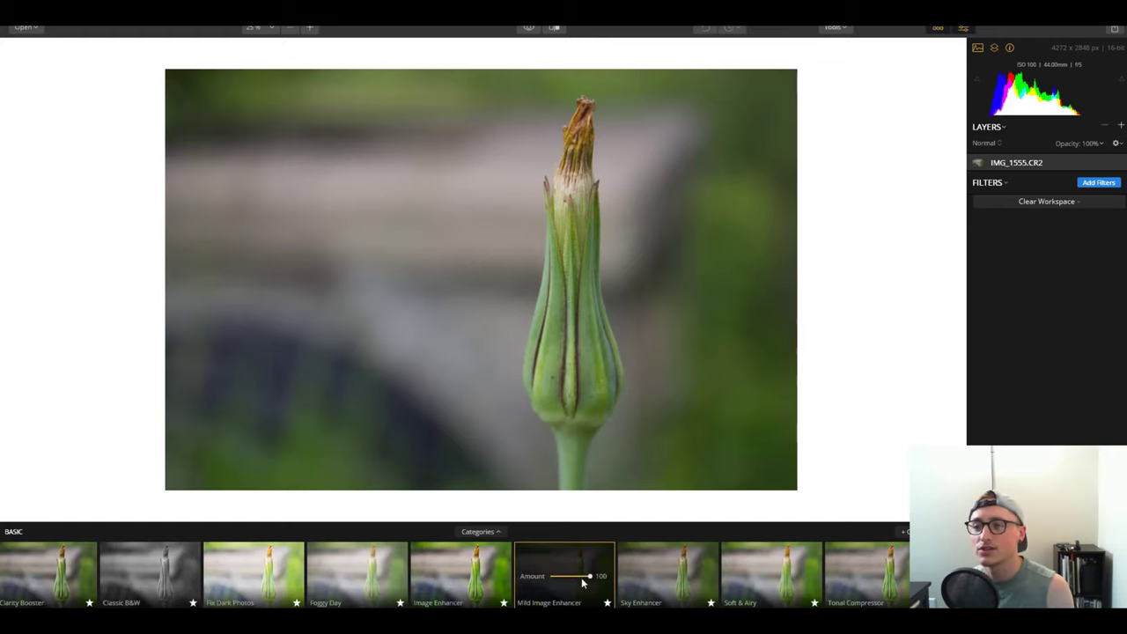
Apply the Mild Image Enhancer preset at a reduced Amount of 39, comparing before and after.
click(588, 578)
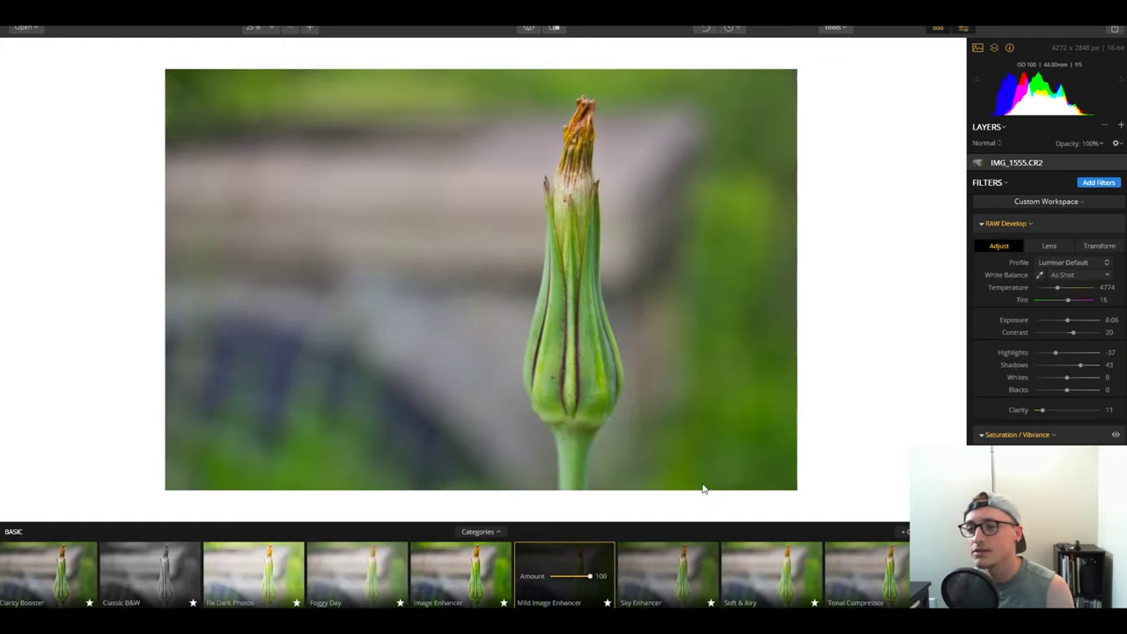
click(568, 578)
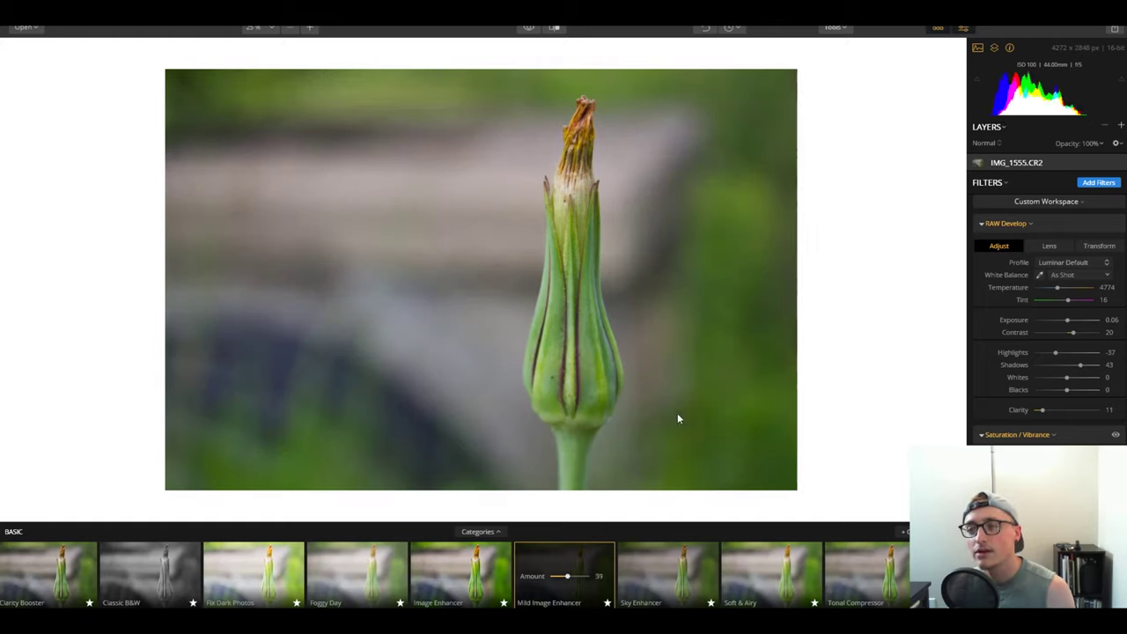
click(524, 29)
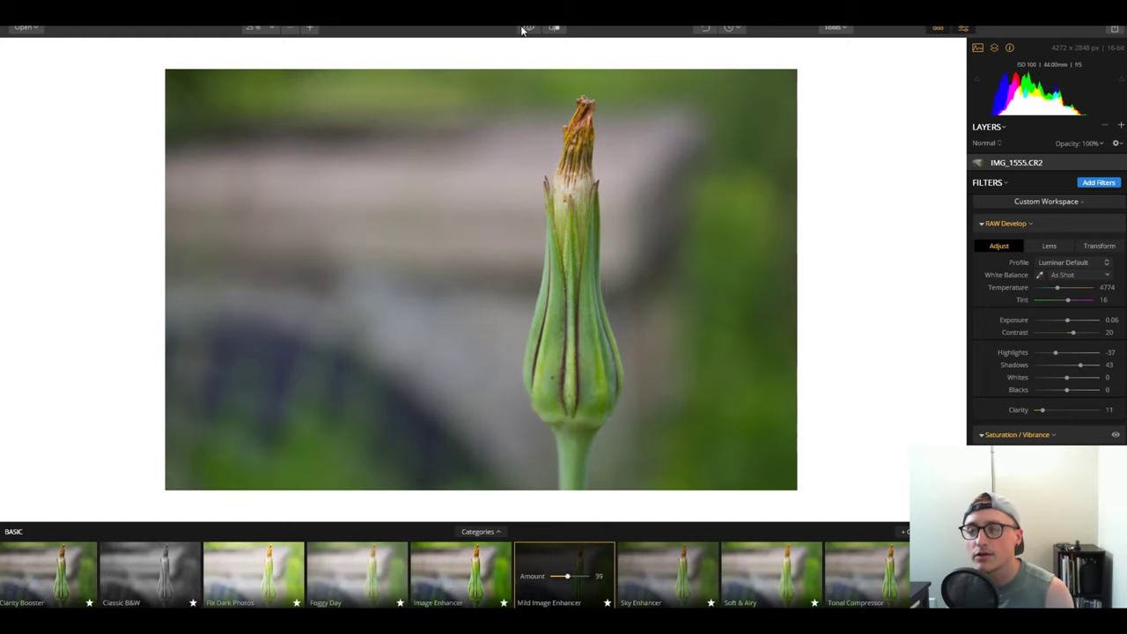
click(521, 31)
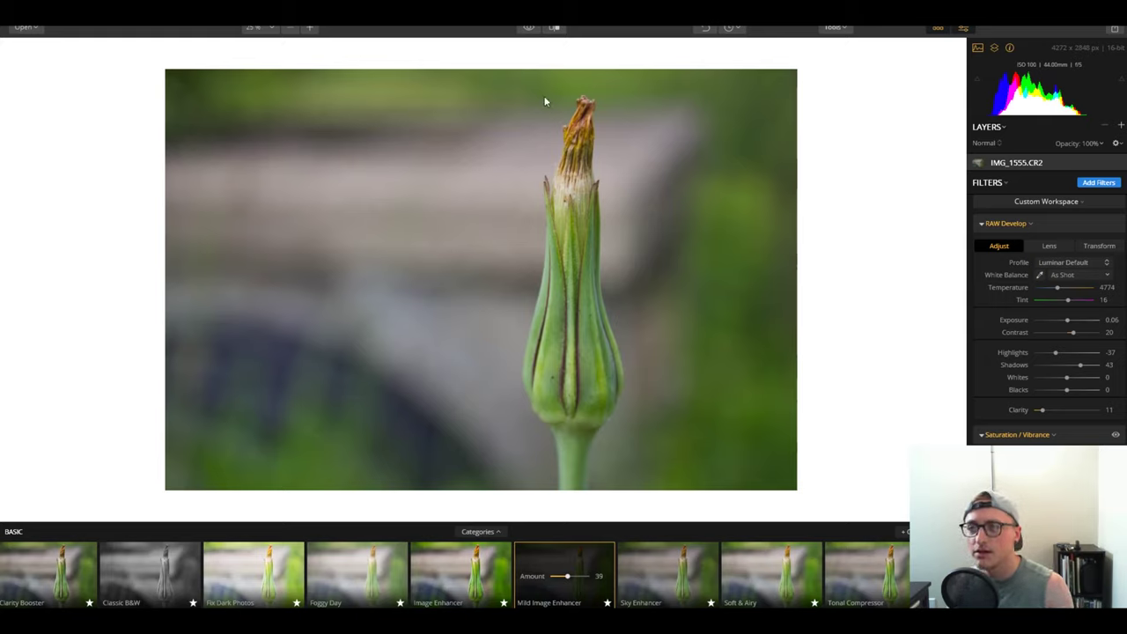
click(532, 30)
click(533, 33)
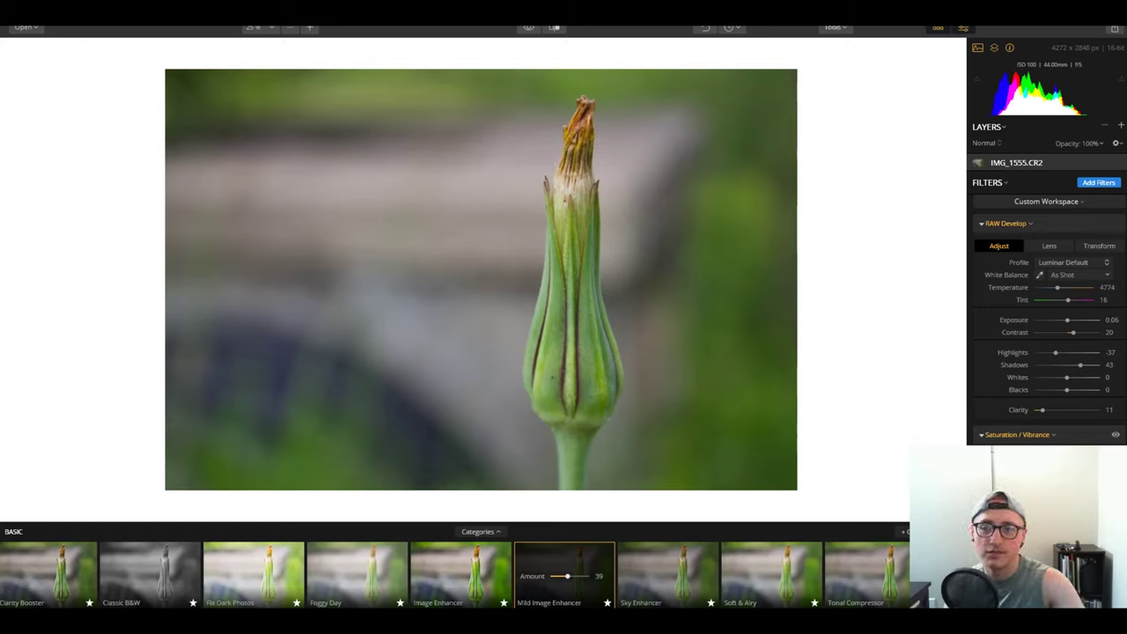
click(571, 577)
Raise the Mild Image Enhancer Amount to 68, compare it with the original, then open the Filters Catalog.
drag(571, 578, 578, 579)
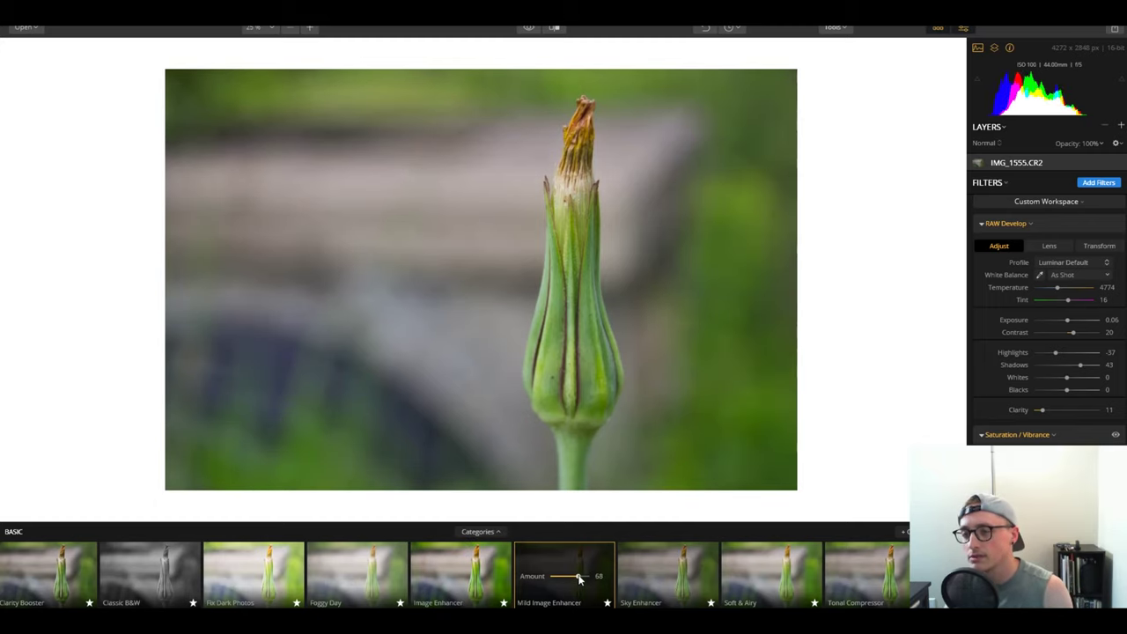
click(534, 29)
click(535, 29)
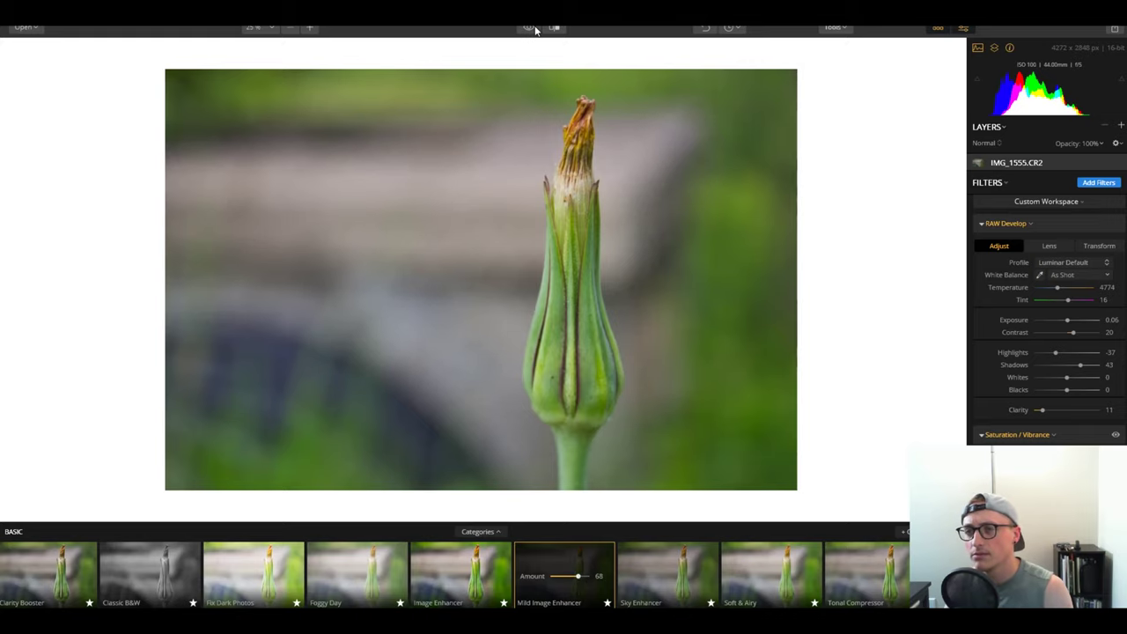
click(535, 30)
click(534, 29)
click(535, 29)
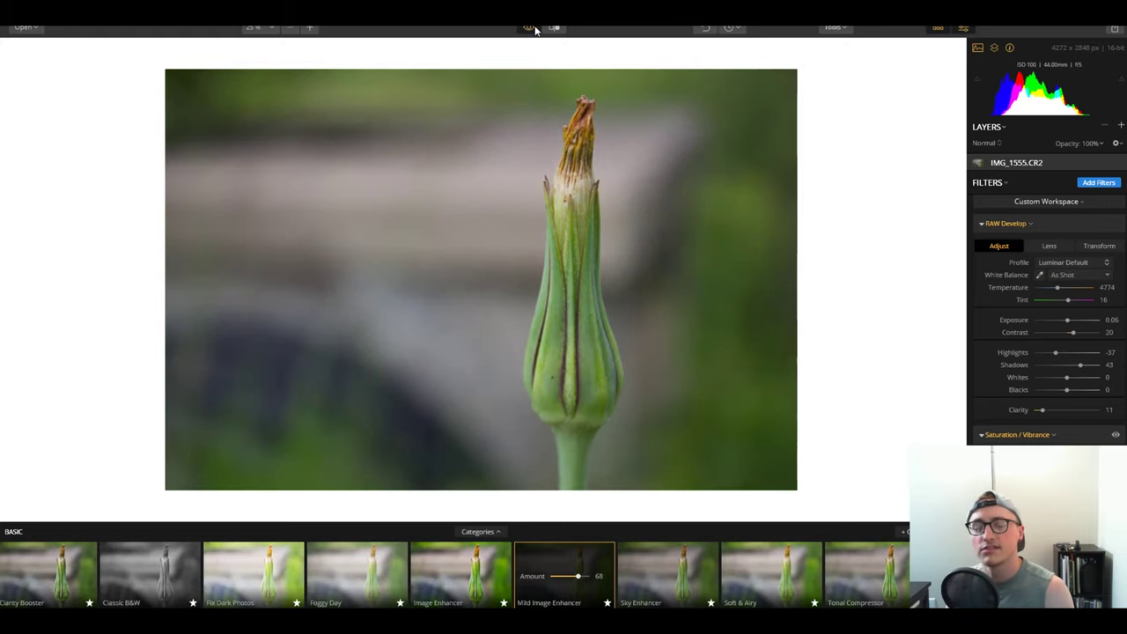
click(535, 29)
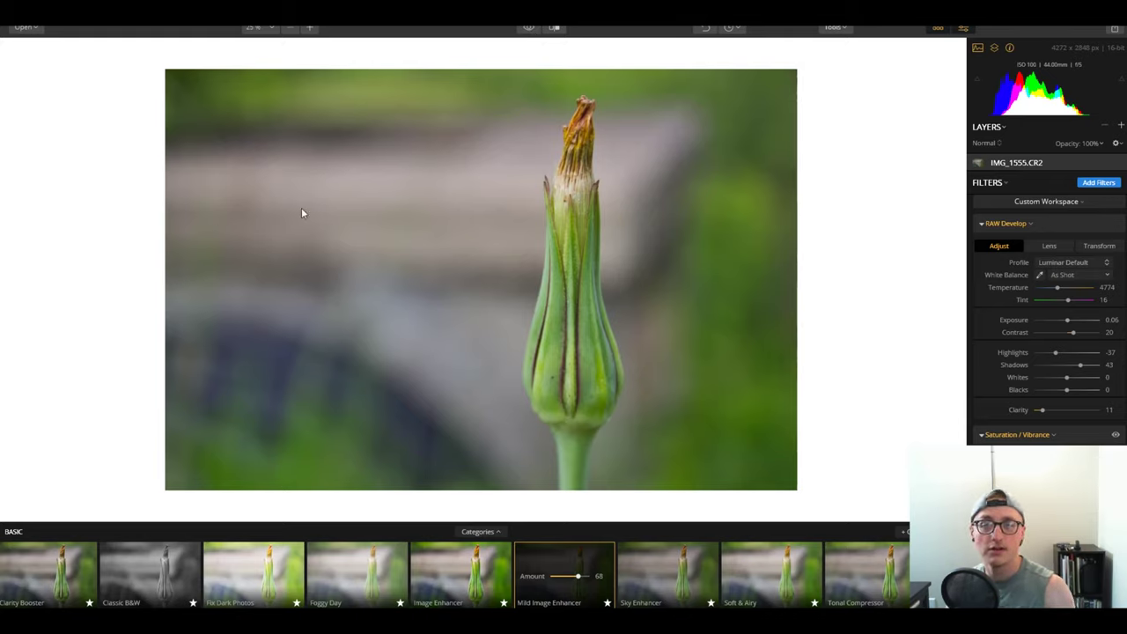
click(528, 29)
click(528, 29)
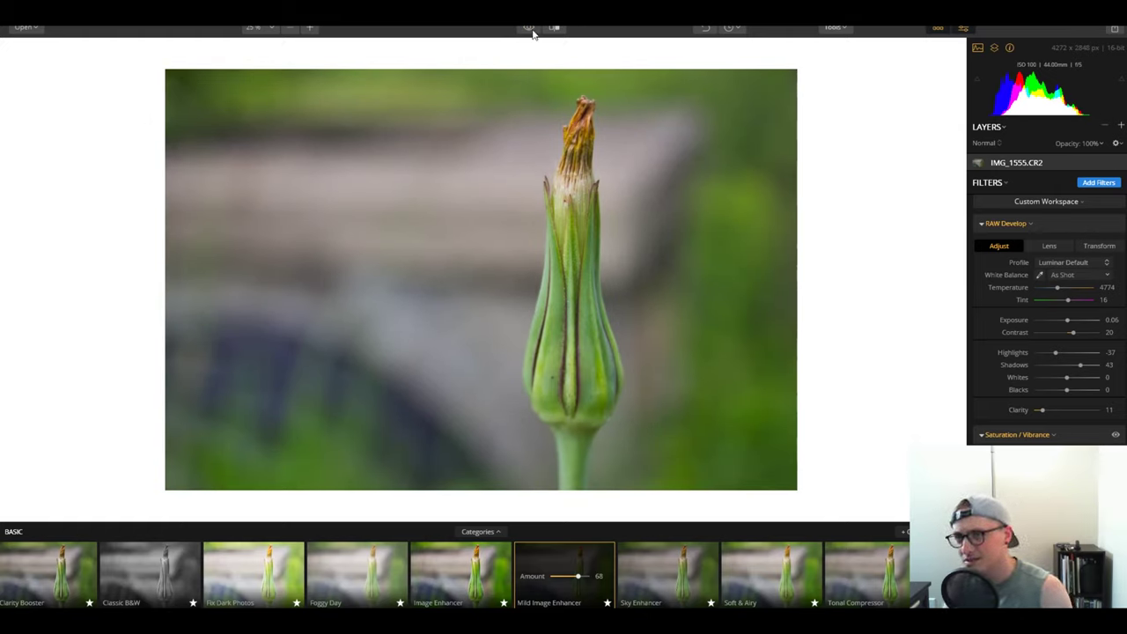
click(528, 29)
click(528, 30)
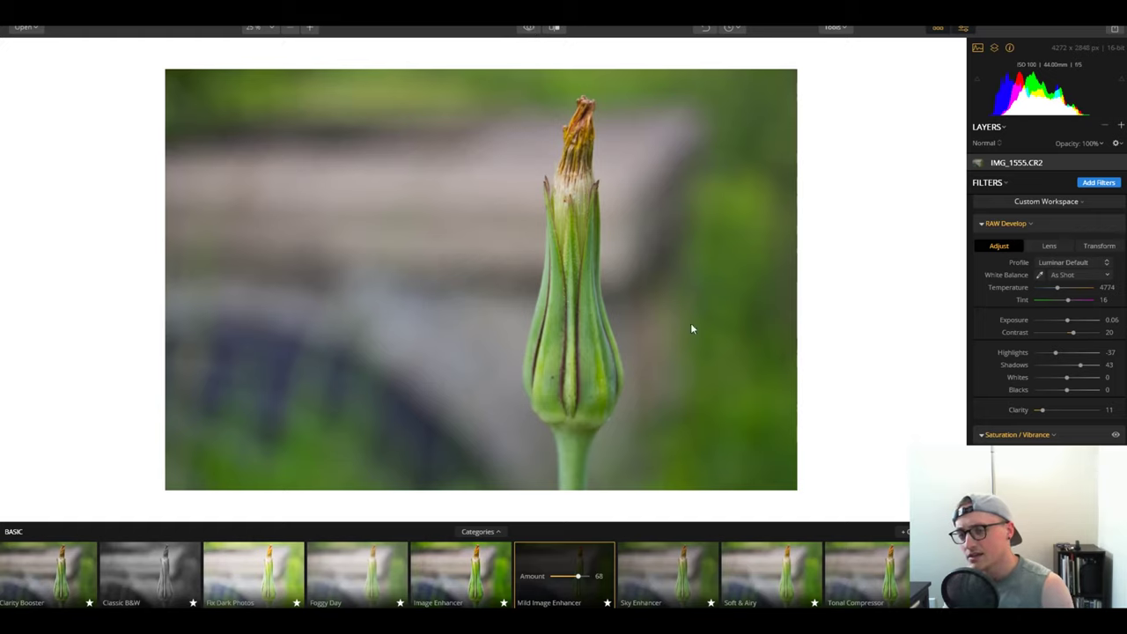
click(1096, 185)
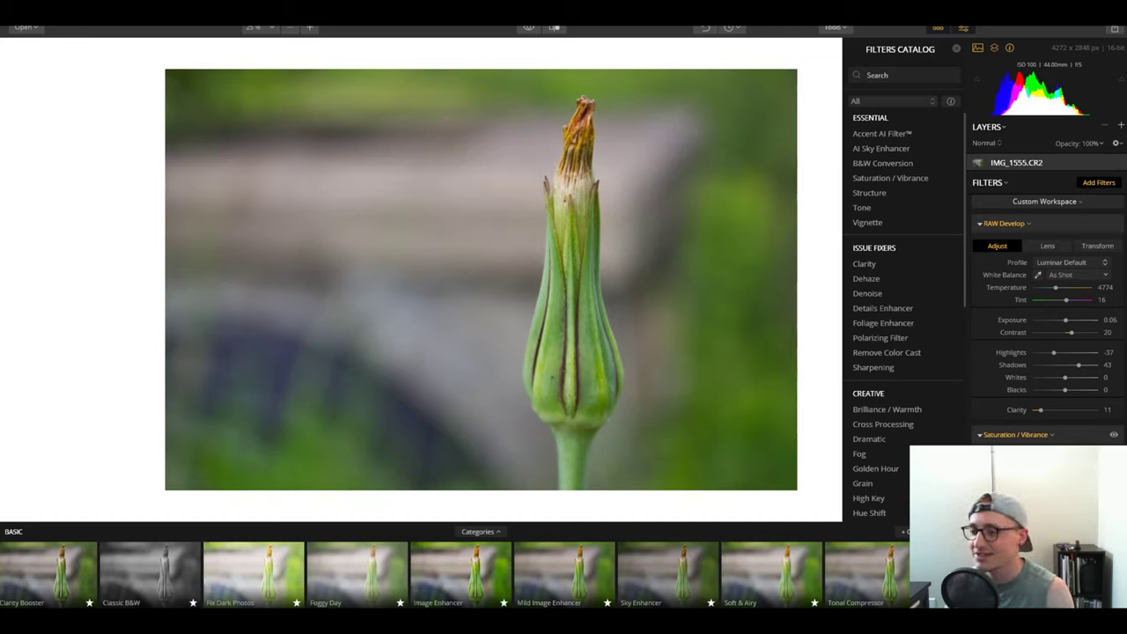
Scroll down the Filters Catalog to browse the Essential, Issue Fixers and Creative filters.
scroll(918, 399, down, 10)
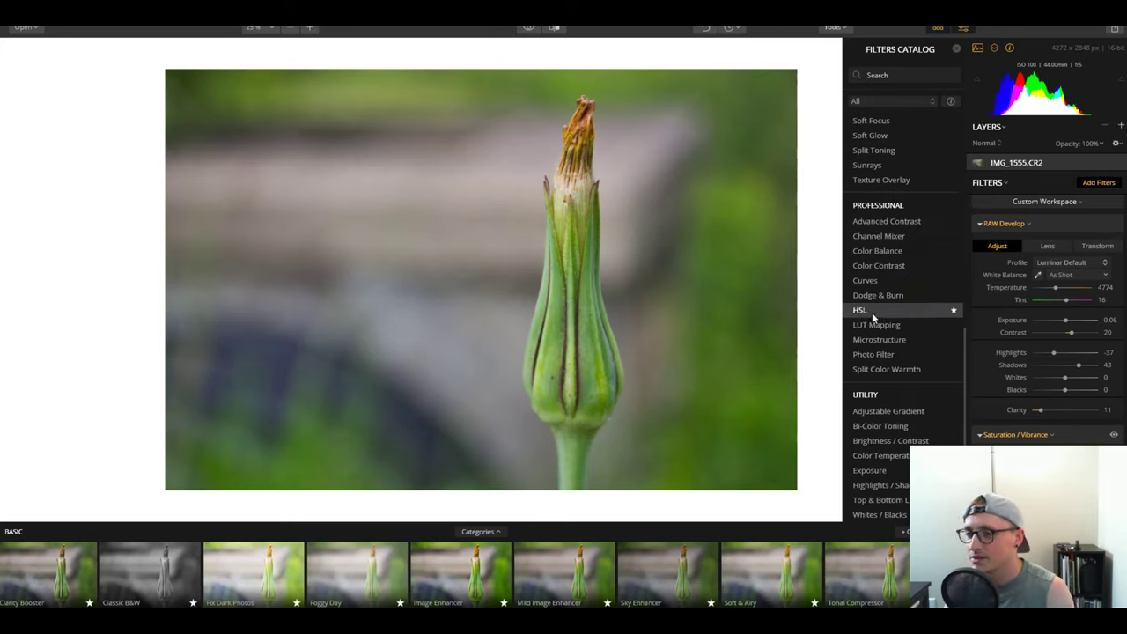
scroll(1048, 317, down, 3)
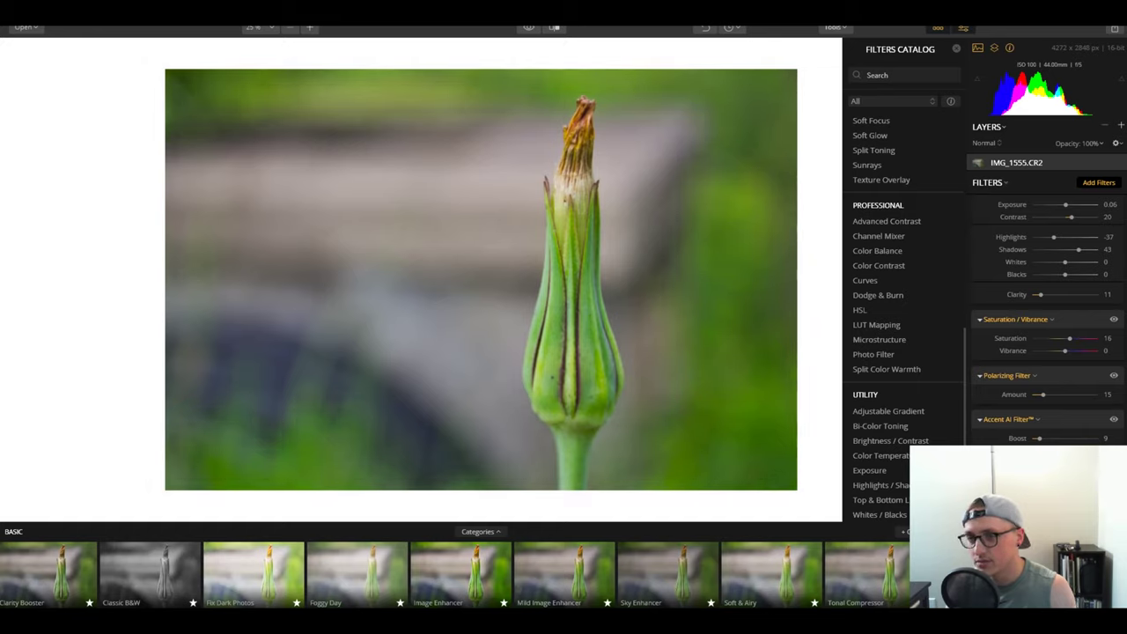
Compare the filtered bud photo with the original and scroll through the filter stack.
click(529, 28)
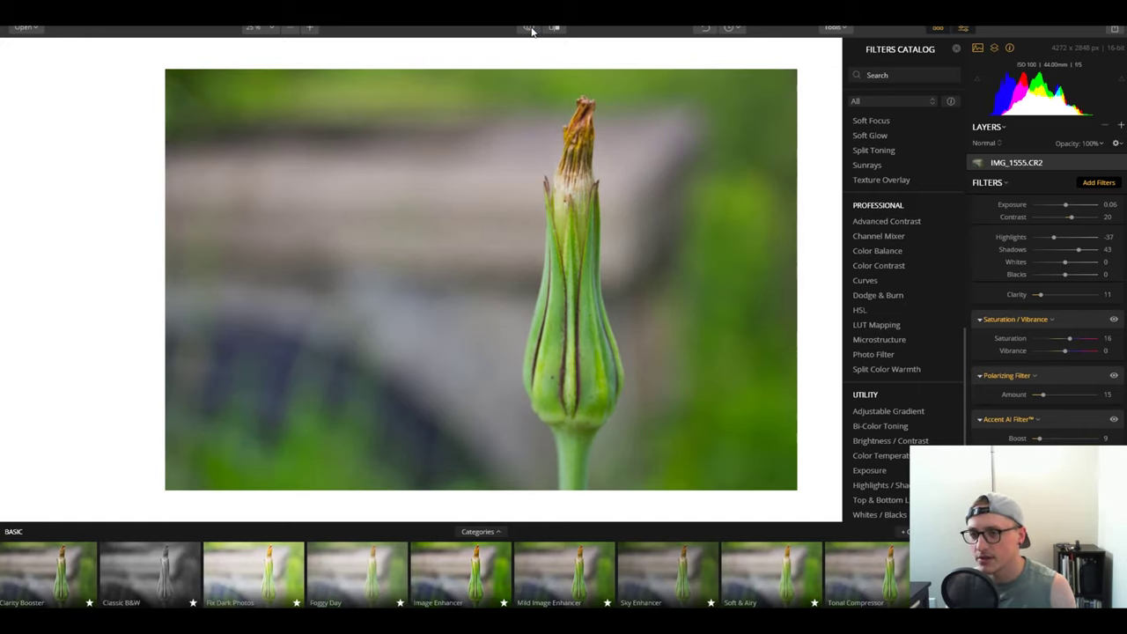
click(529, 28)
click(529, 28)
click(529, 29)
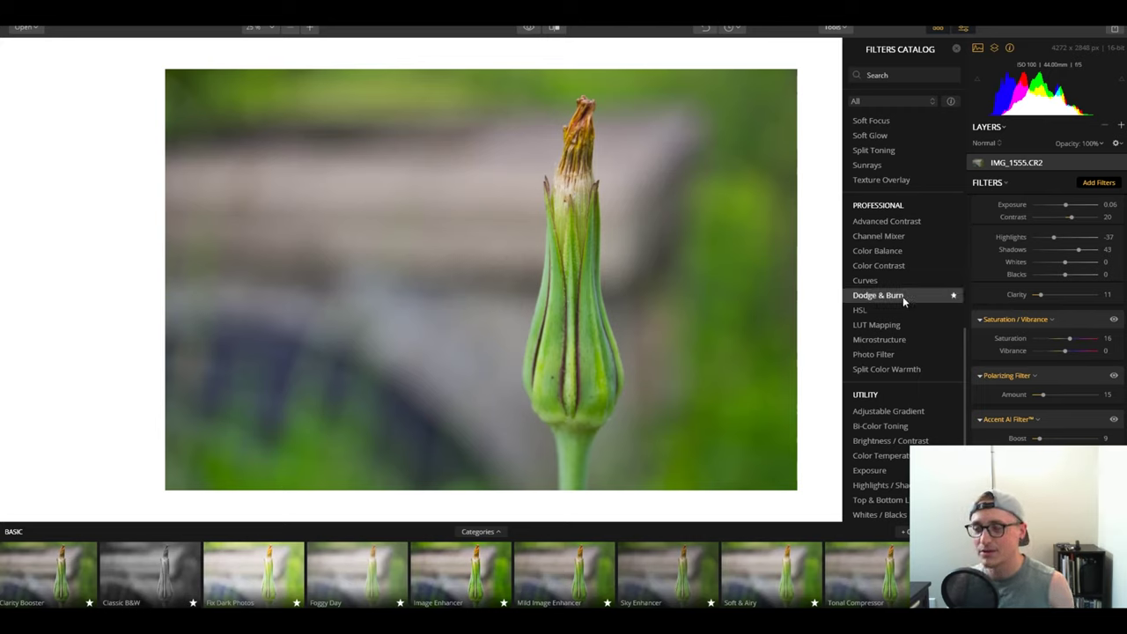
scroll(903, 295, up, 8)
scroll(899, 257, up, 3)
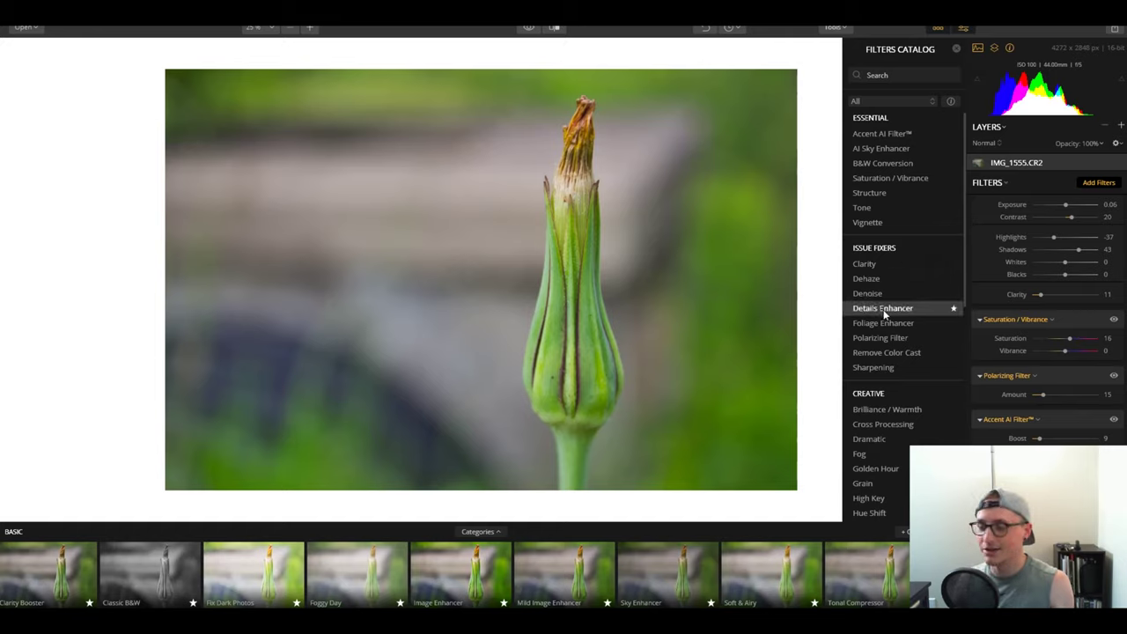
scroll(1104, 430, down, 3)
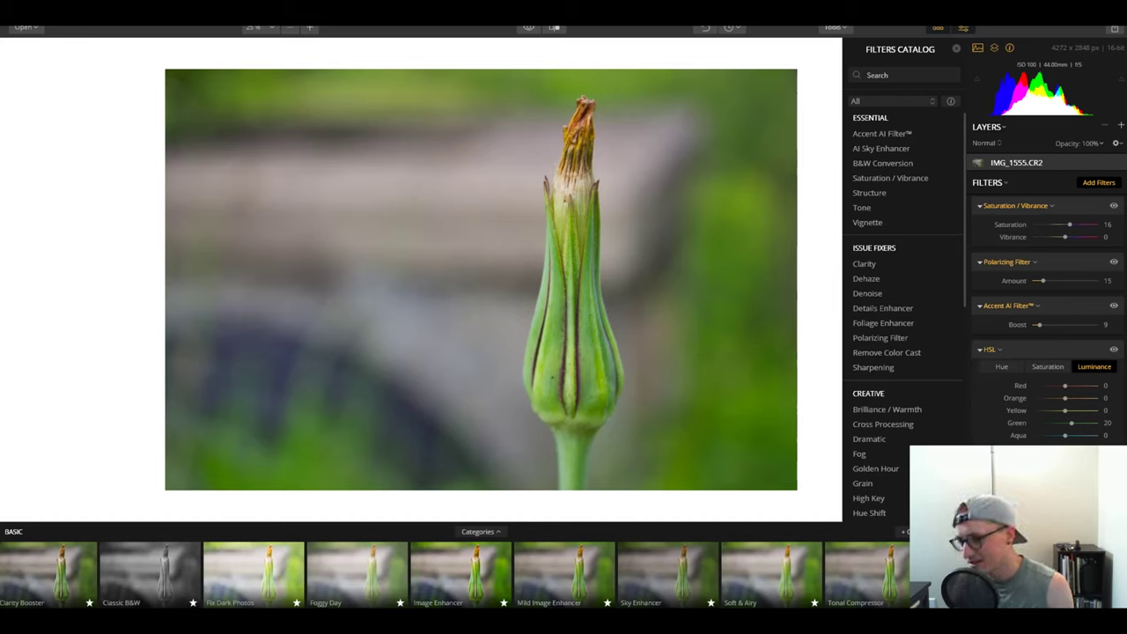
scroll(984, 372, up, 4)
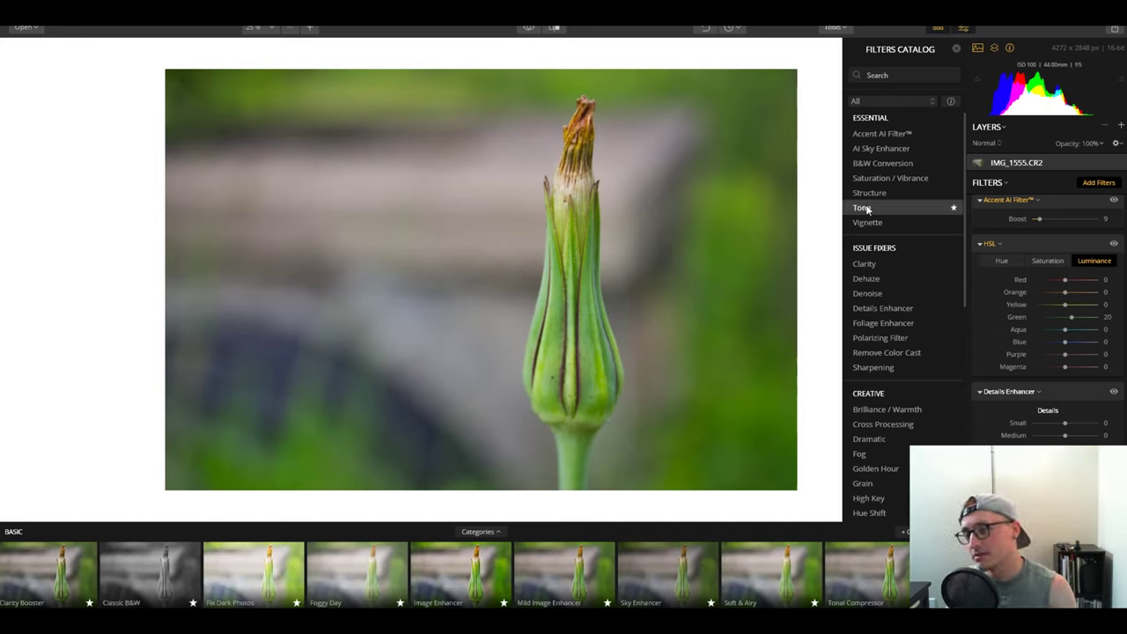
scroll(949, 304, down, 1)
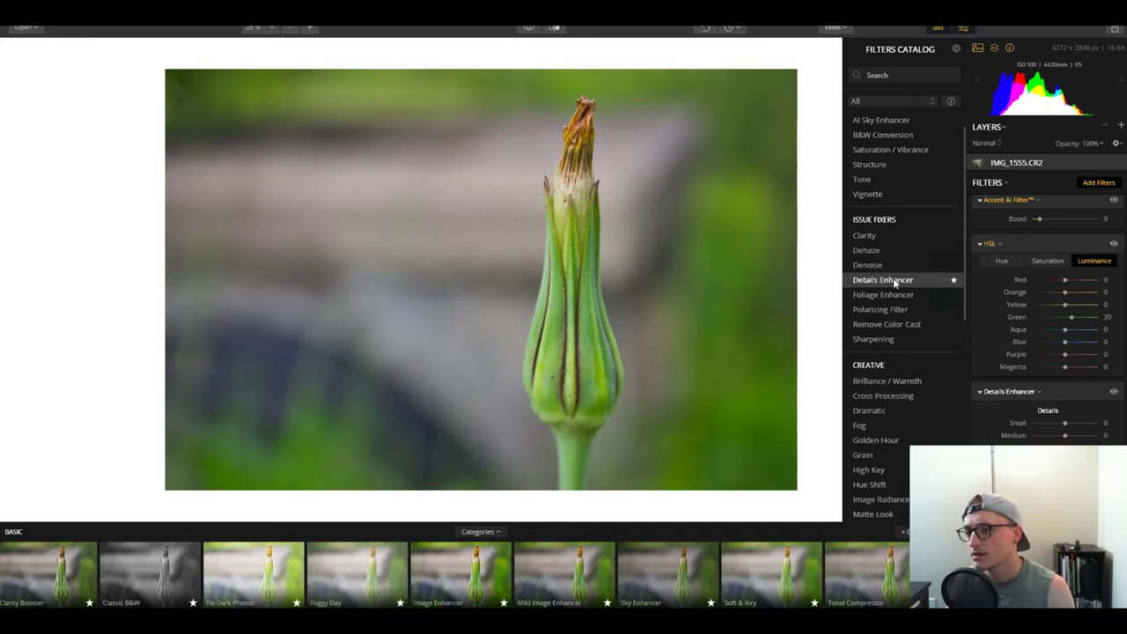
click(527, 28)
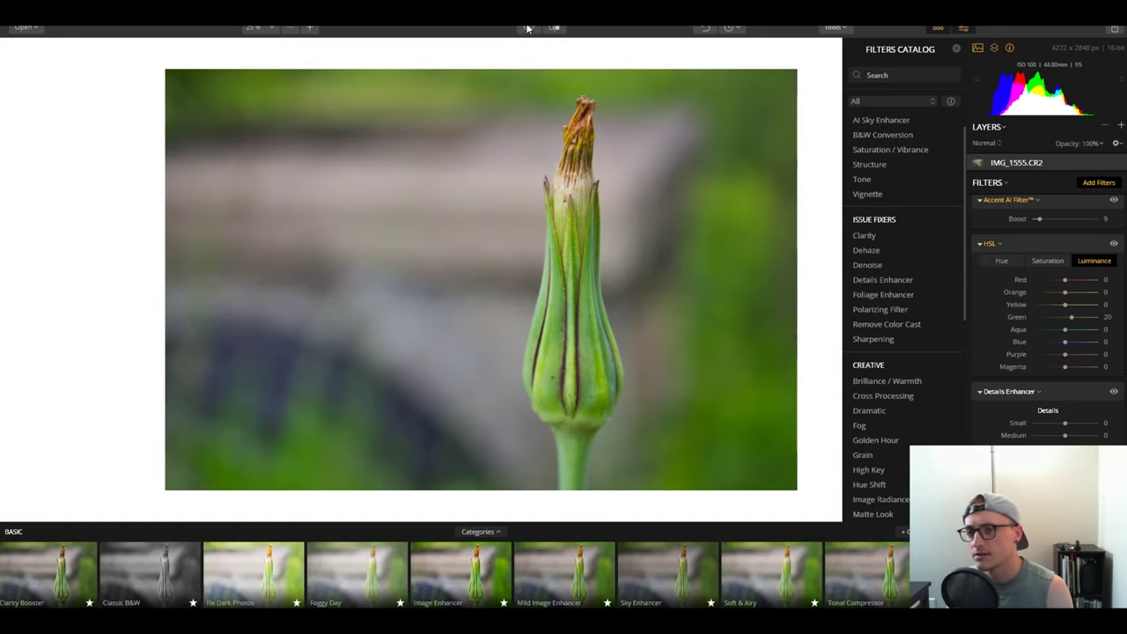
click(527, 28)
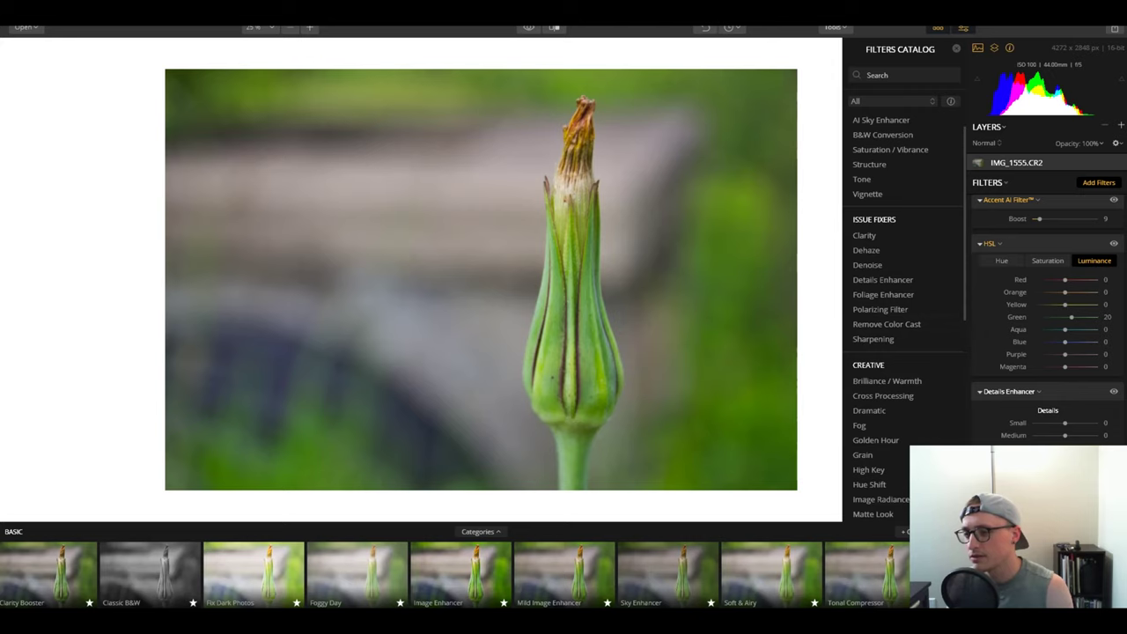
scroll(871, 324, down, 5)
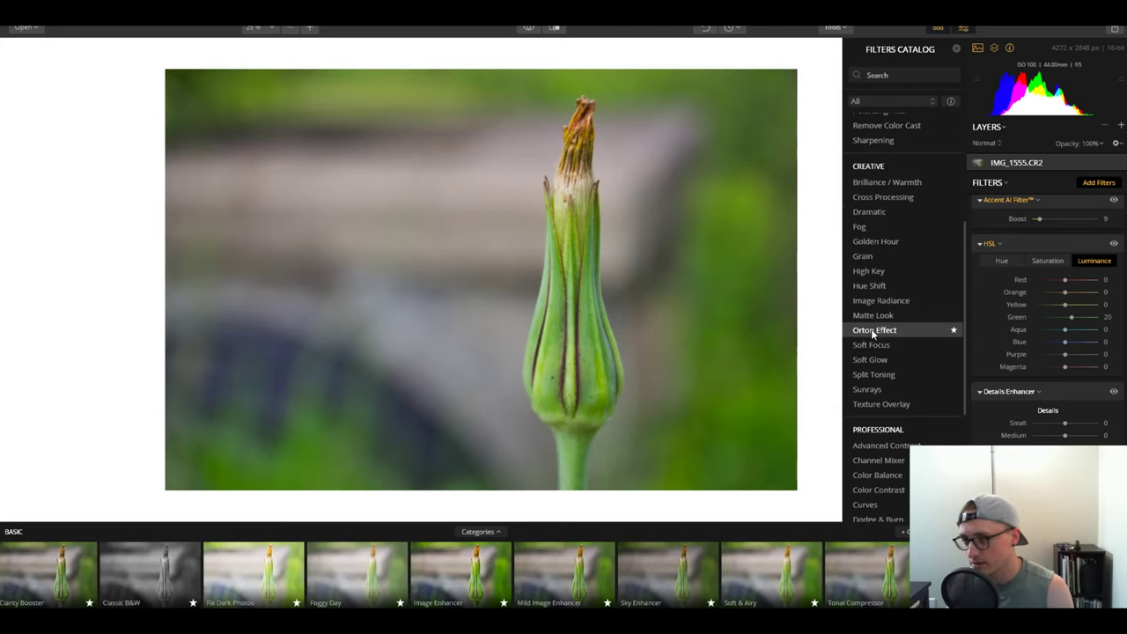
scroll(871, 333, down, 2)
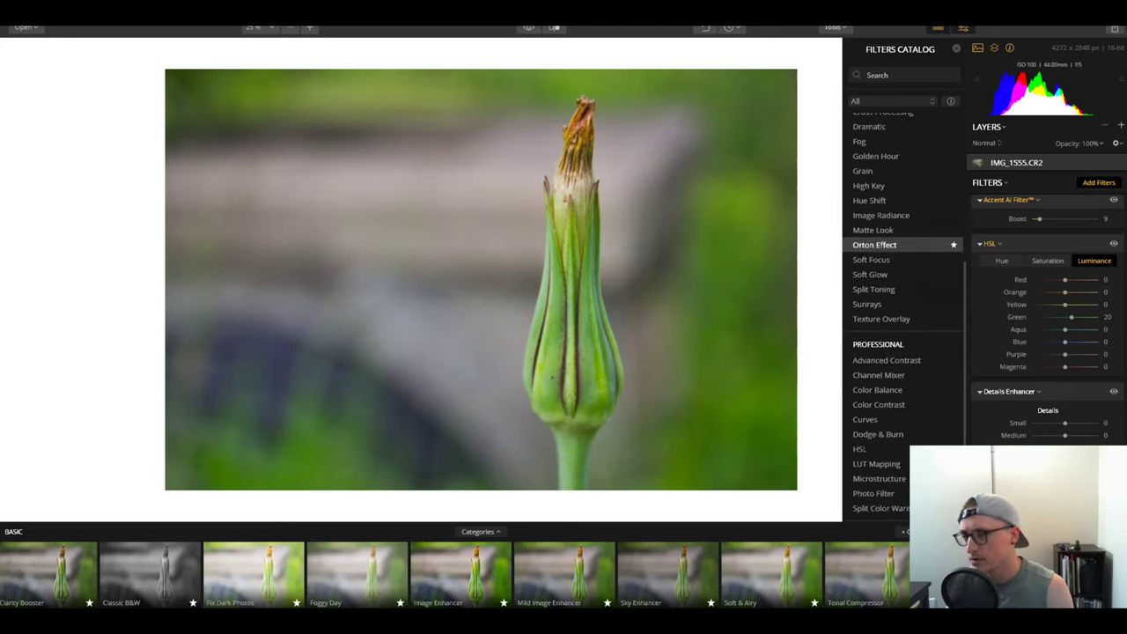
scroll(1047, 317, down, 3)
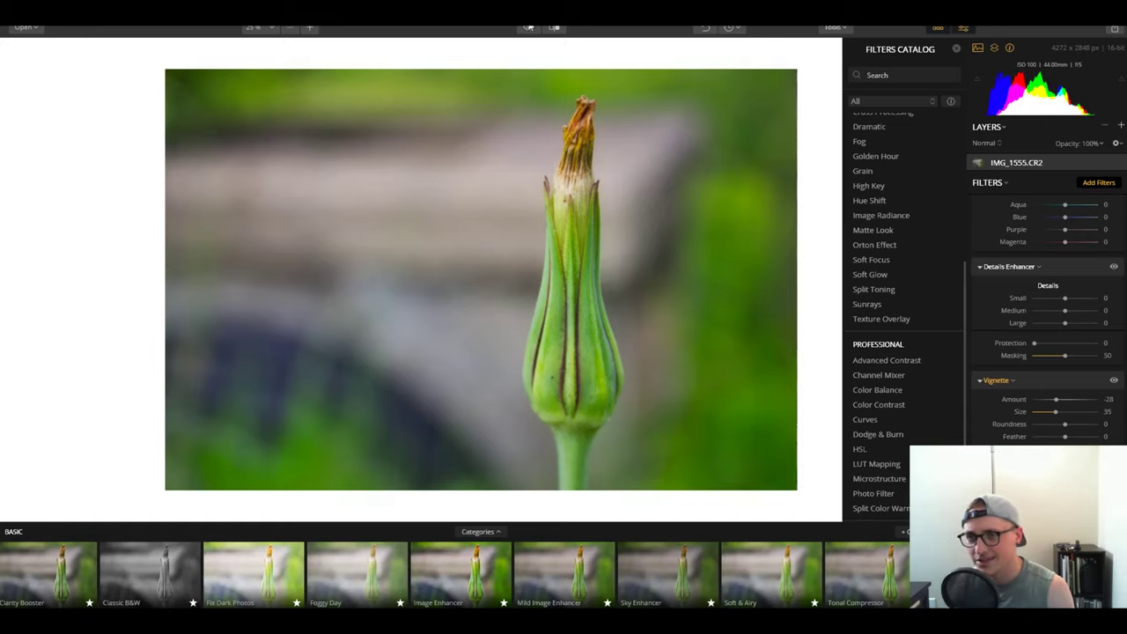
click(527, 28)
click(528, 29)
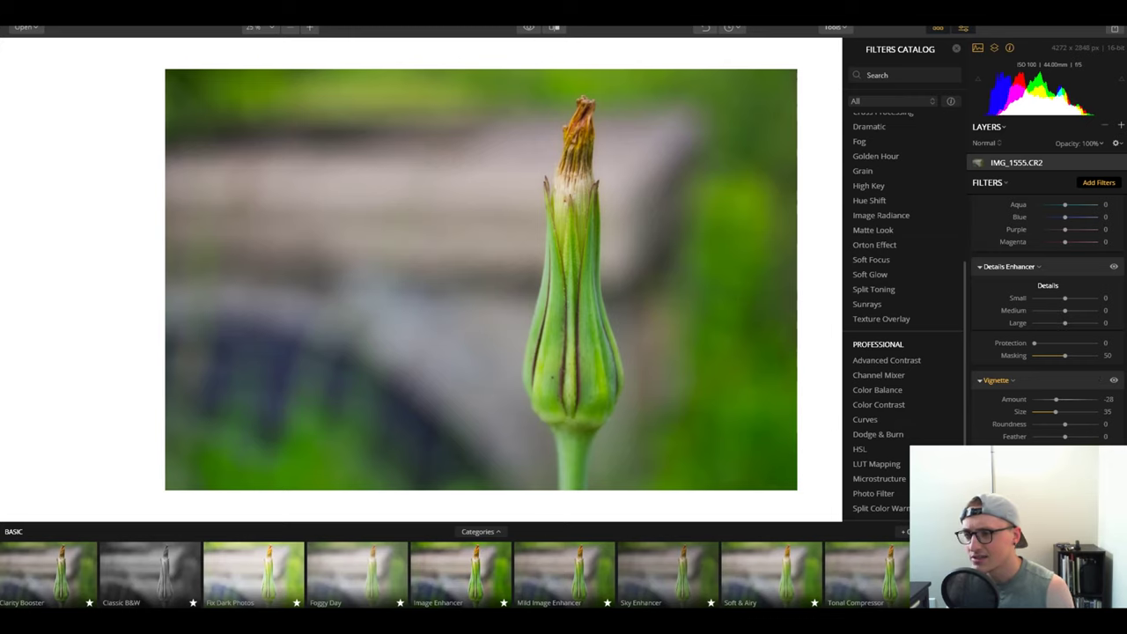
In the HSL filter, lower Green luminance to 9 and set Green saturation to 7.
scroll(1003, 338, up, 5)
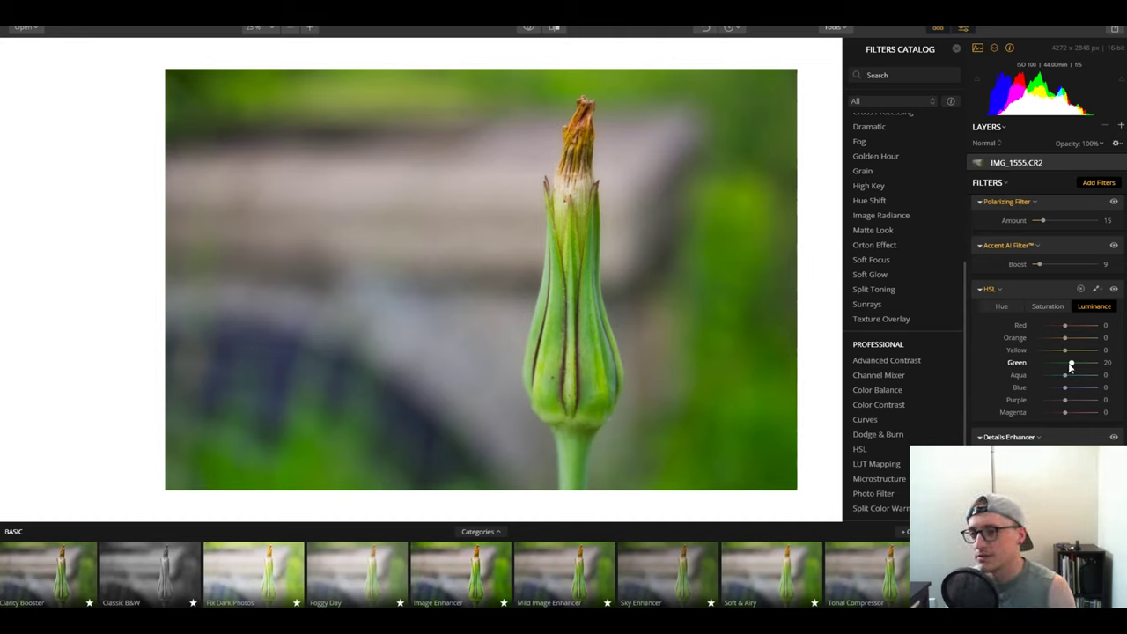
drag(1071, 366, 1067, 369)
click(1046, 305)
click(528, 31)
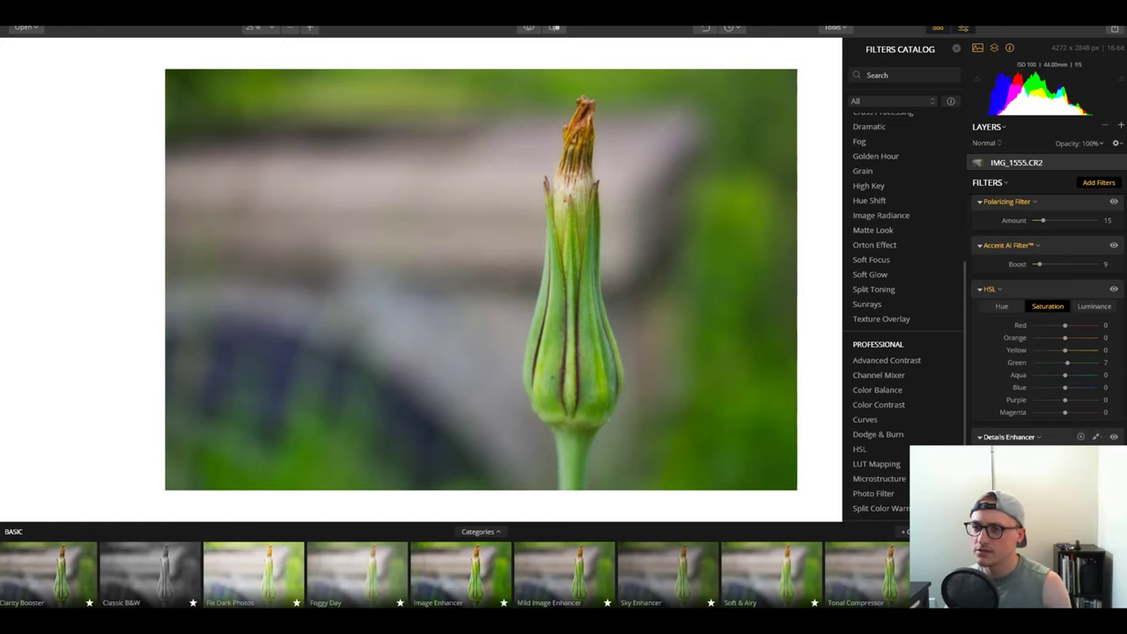
scroll(974, 420, down, 3)
scroll(883, 276, up, 5)
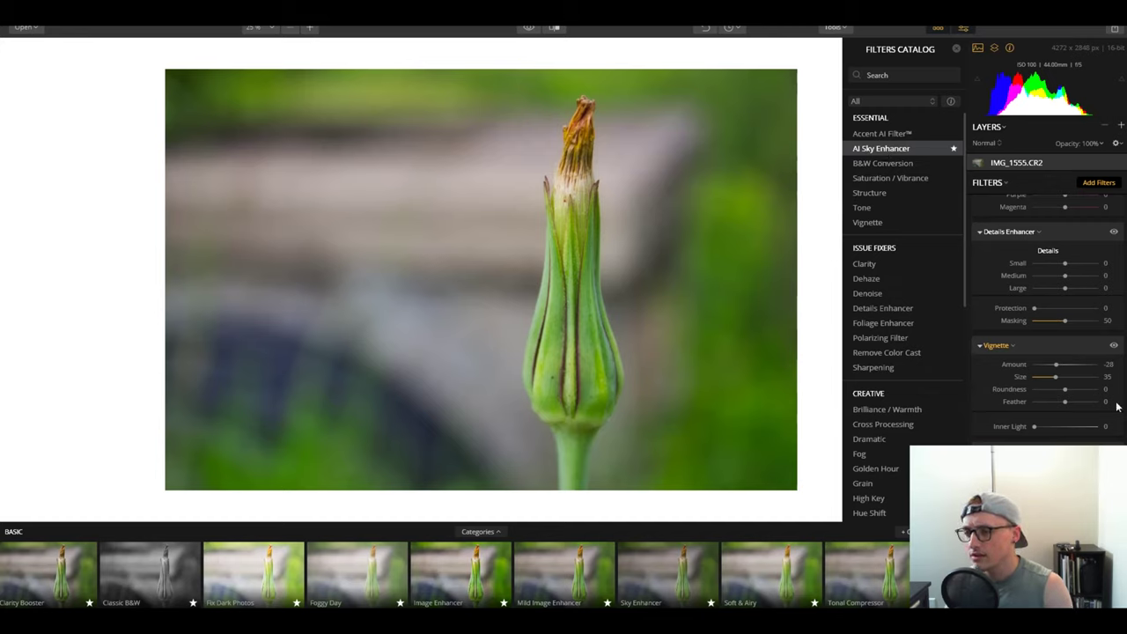
scroll(1081, 429, down, 1)
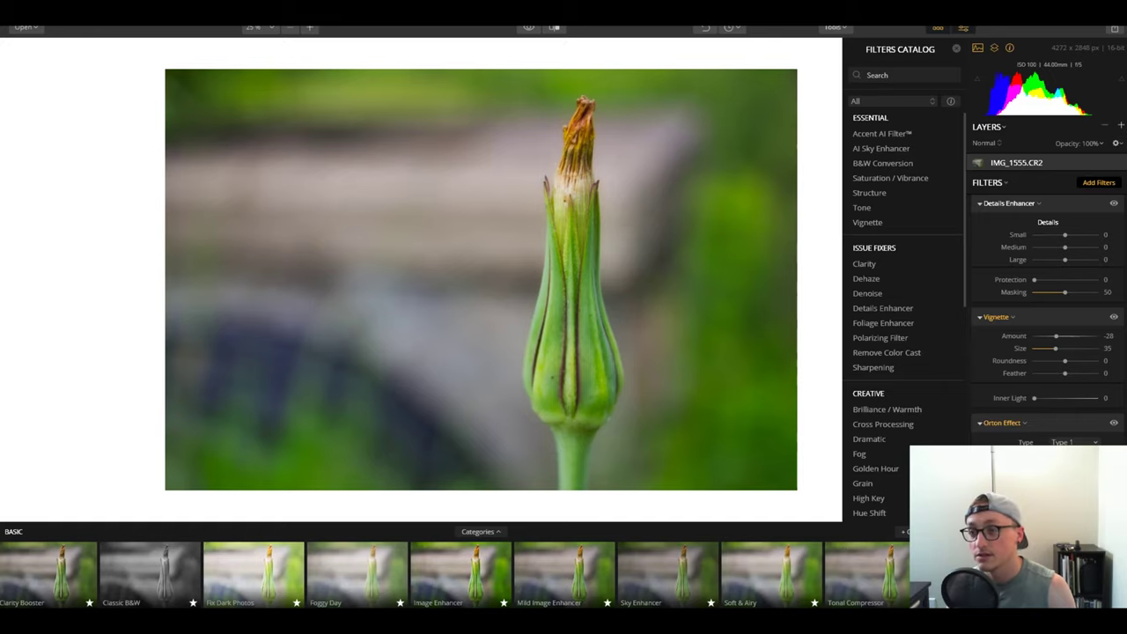
click(528, 29)
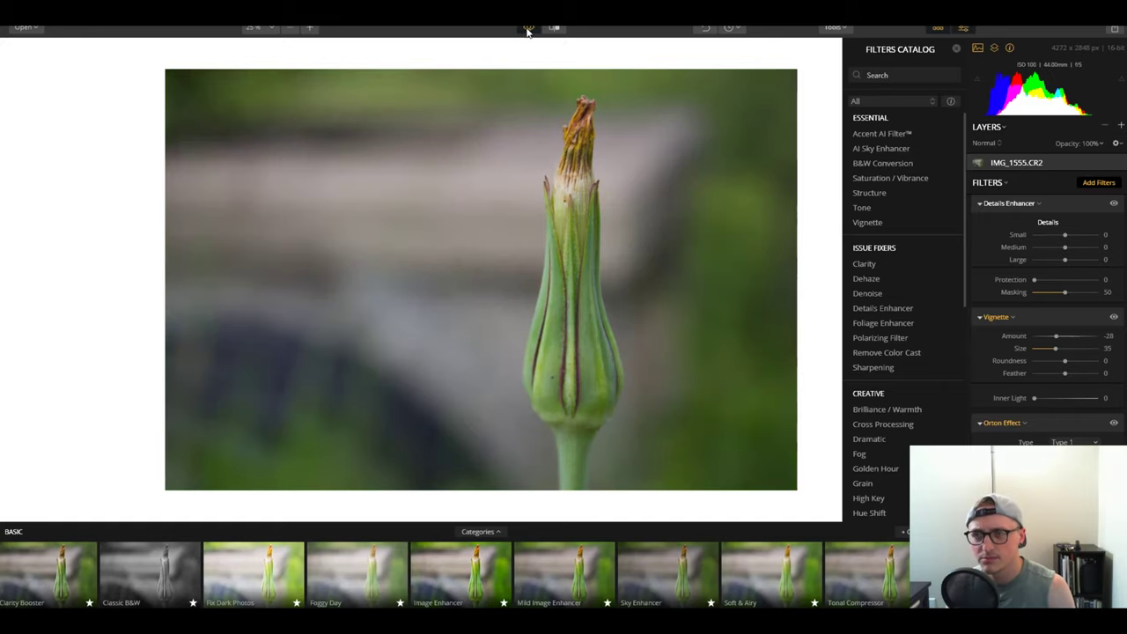
click(528, 29)
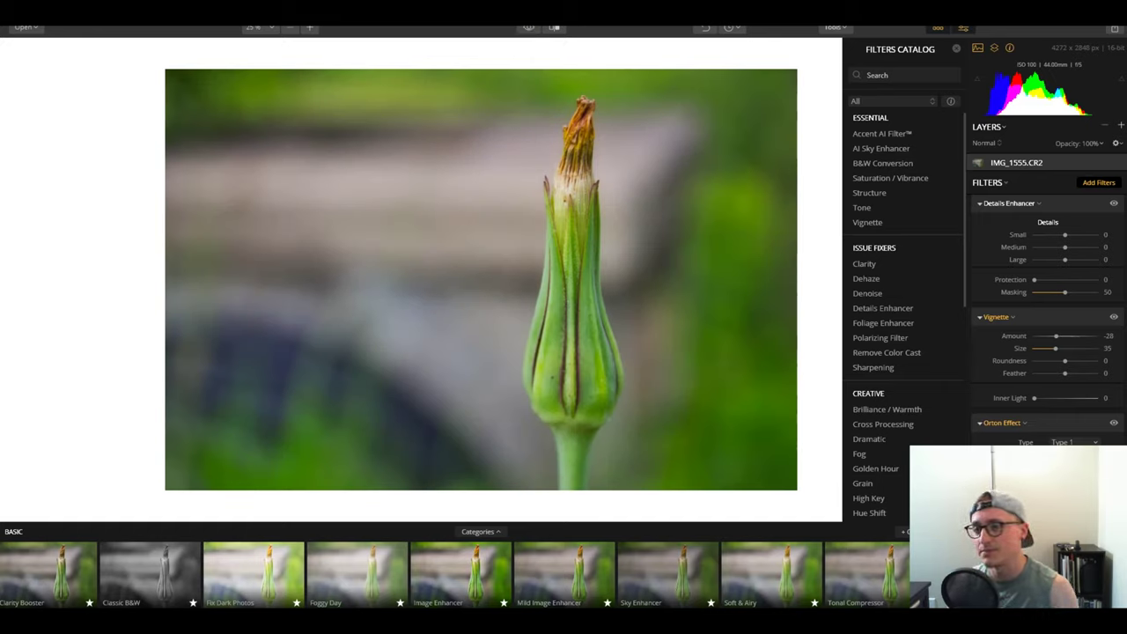
click(528, 29)
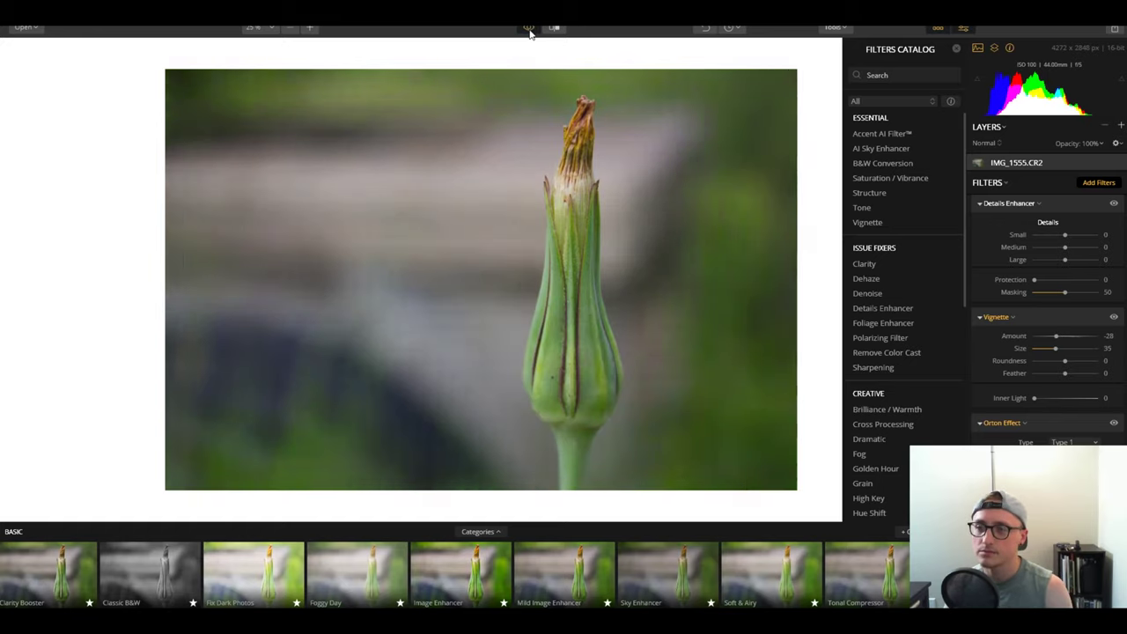
click(529, 29)
click(528, 29)
click(528, 29)
click(528, 29)
click(529, 29)
click(529, 29)
click(528, 29)
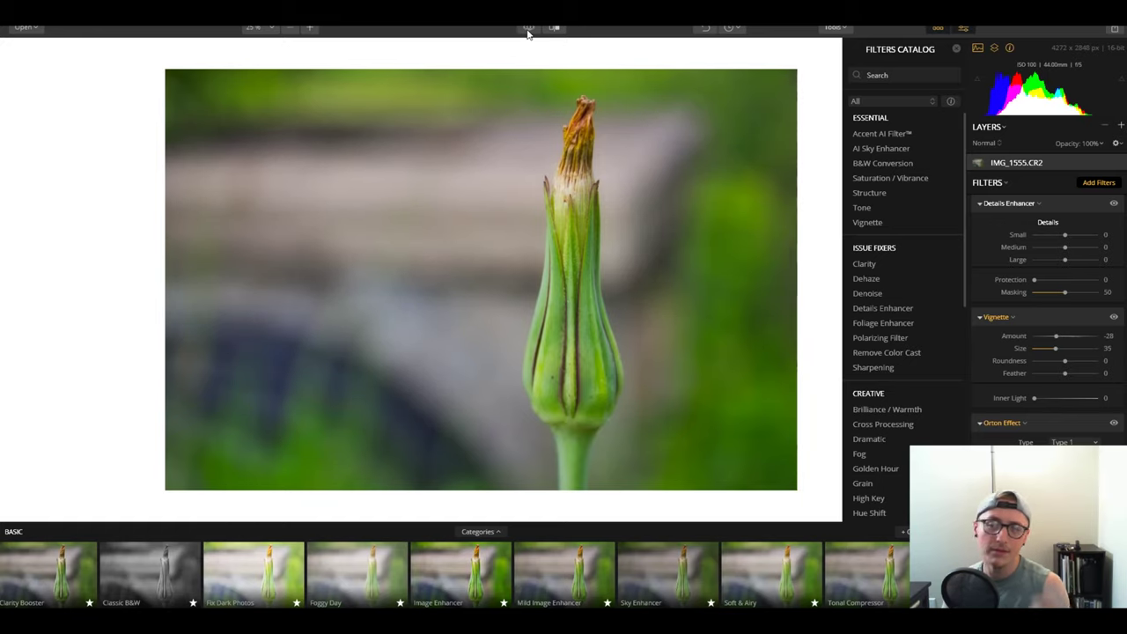
click(528, 30)
click(528, 29)
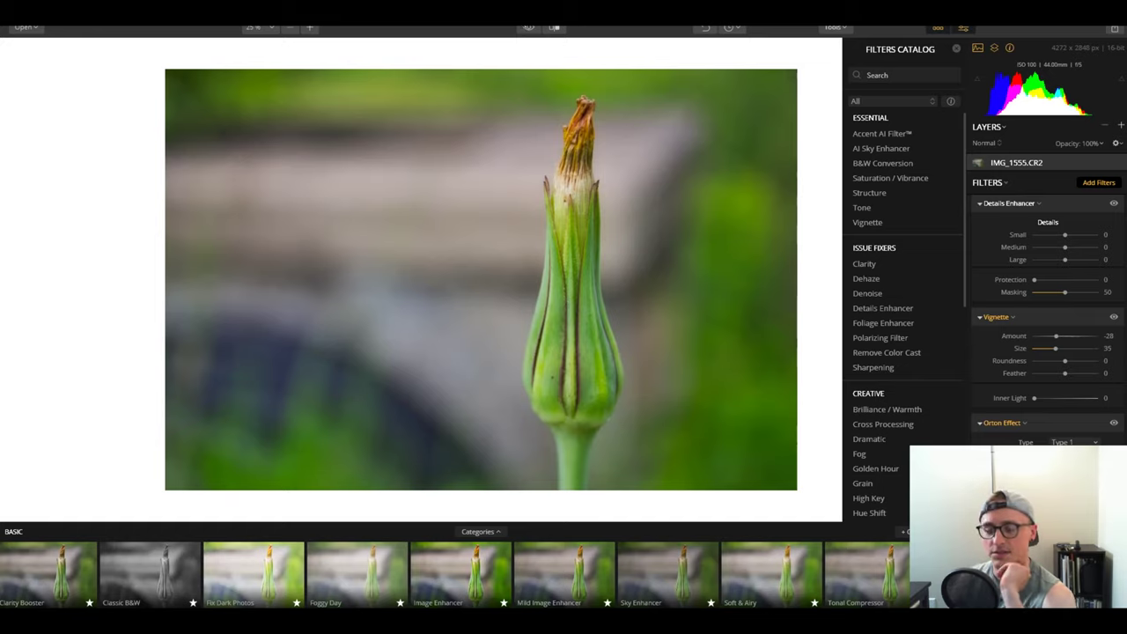
click(528, 29)
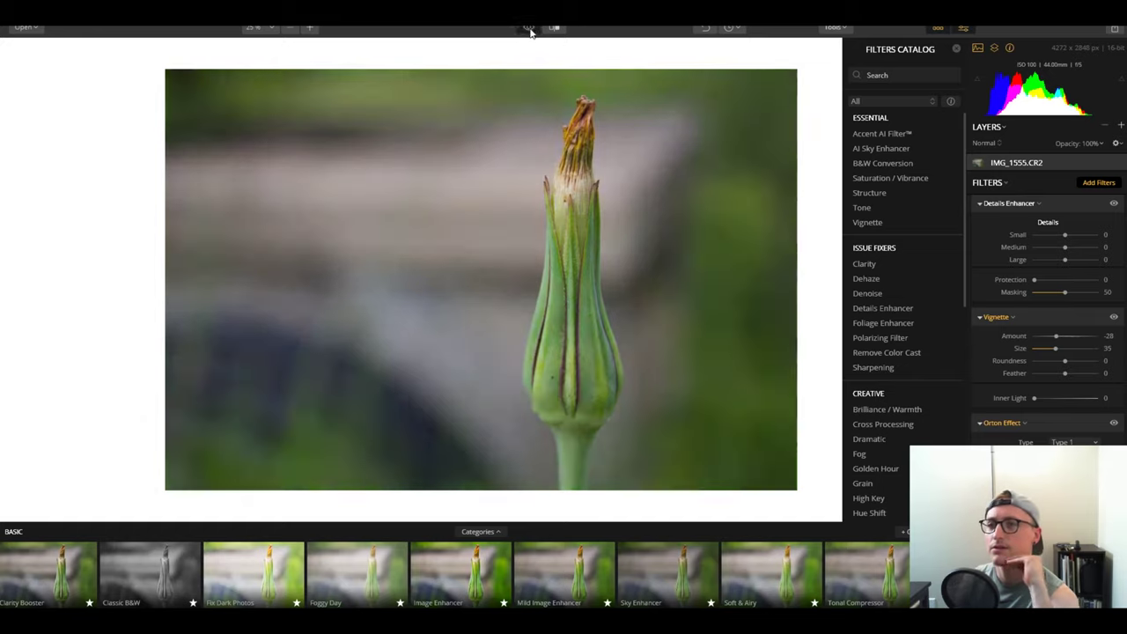
click(529, 30)
click(531, 28)
click(530, 27)
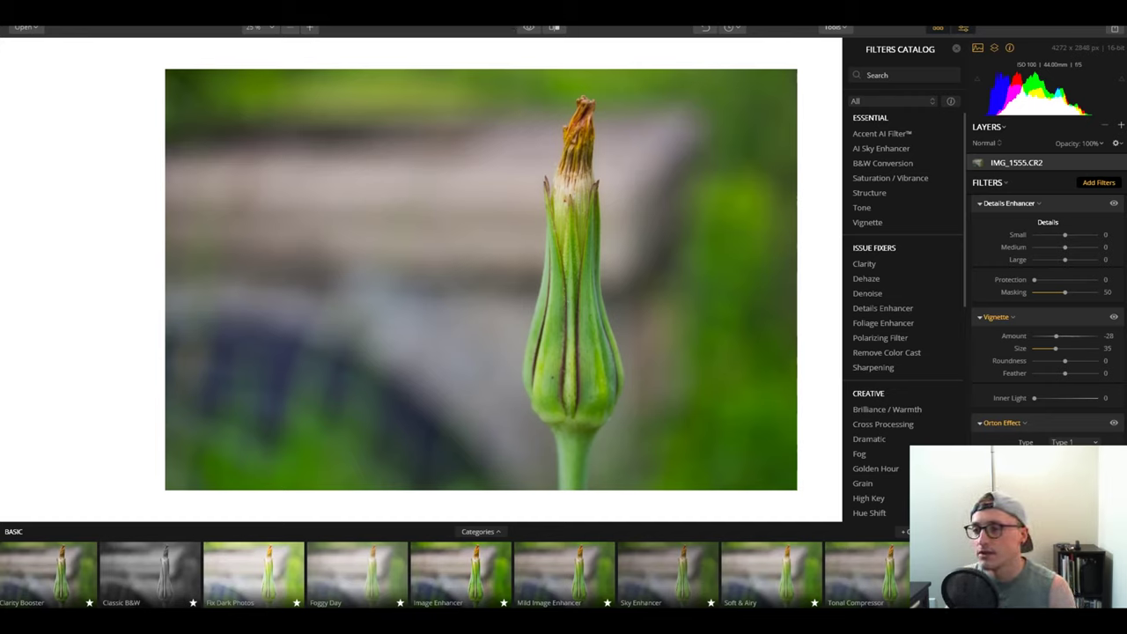
scroll(903, 328, down, 1)
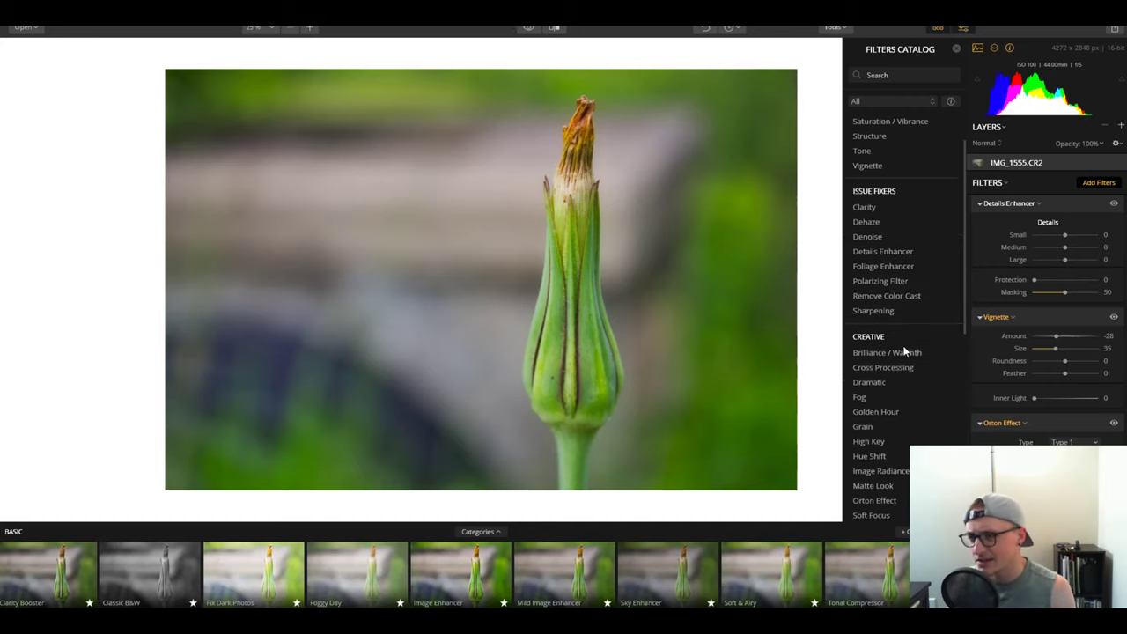
scroll(903, 351, down, 2)
scroll(895, 334, down, 1)
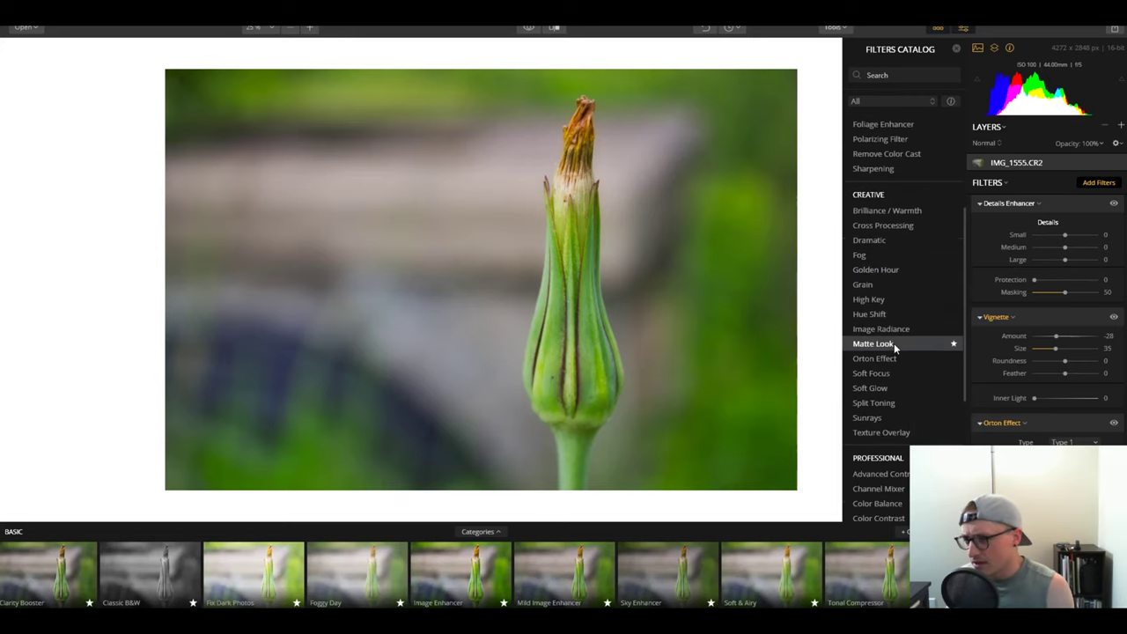
scroll(894, 342, down, 1)
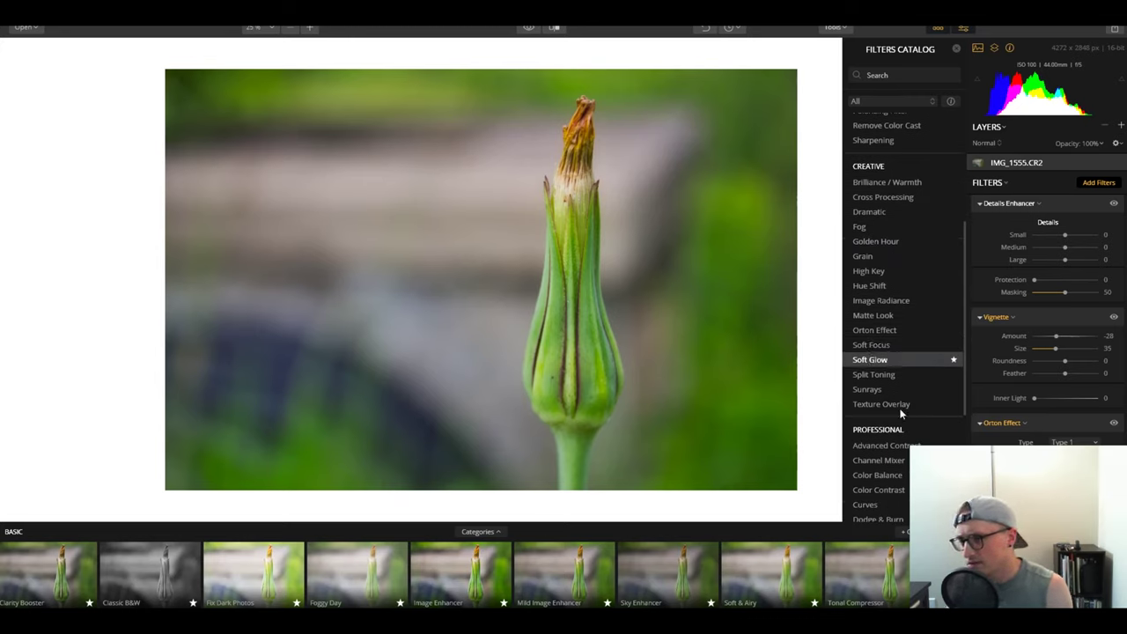
scroll(1048, 335, down, 2)
scroll(903, 264, down, 1)
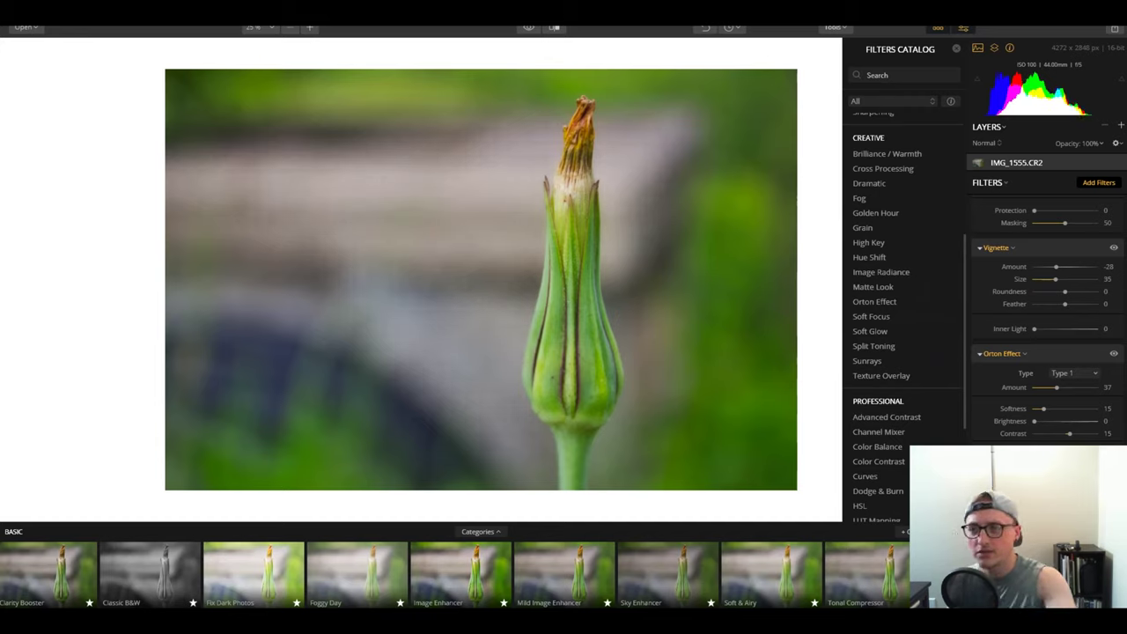
scroll(951, 493, up, 10)
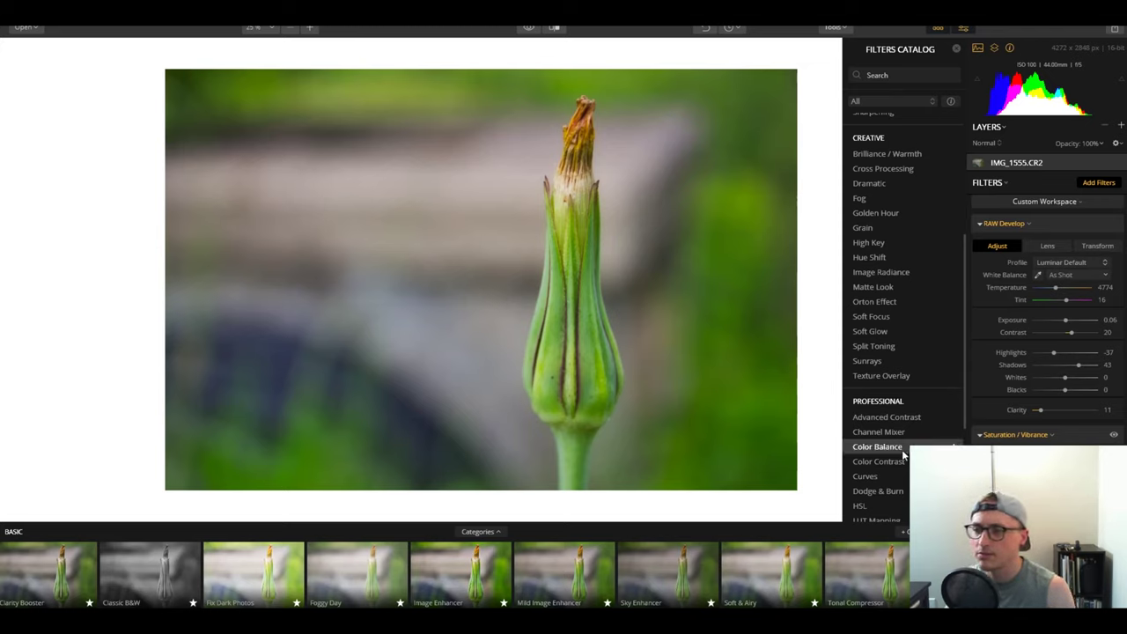
scroll(906, 440, down, 5)
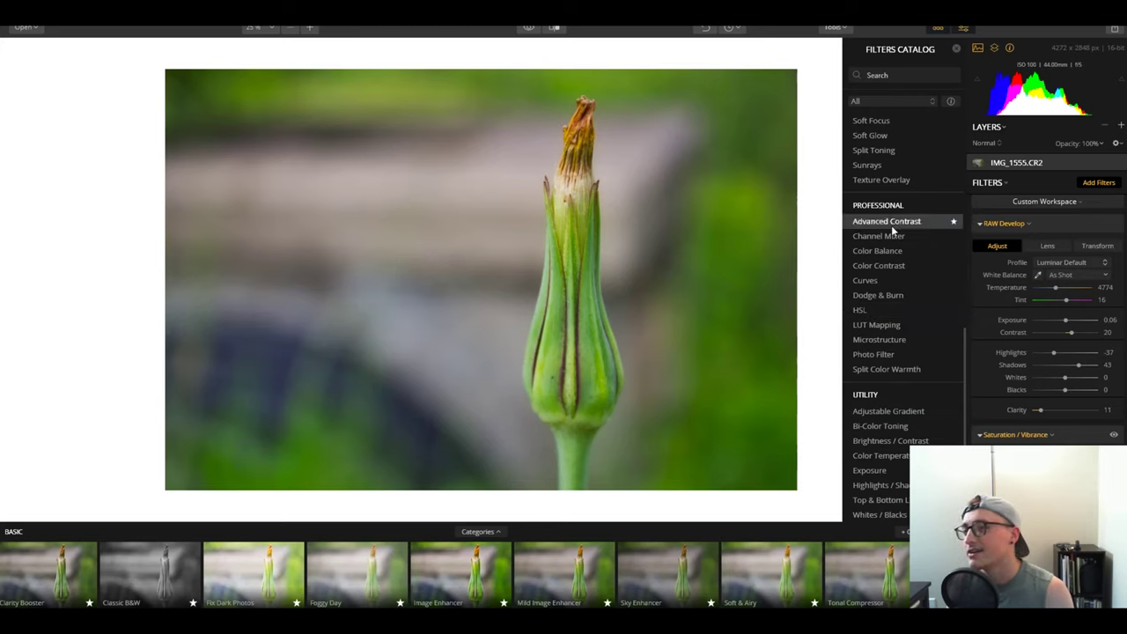
scroll(890, 225, up, 3)
drag(1071, 333, 1078, 337)
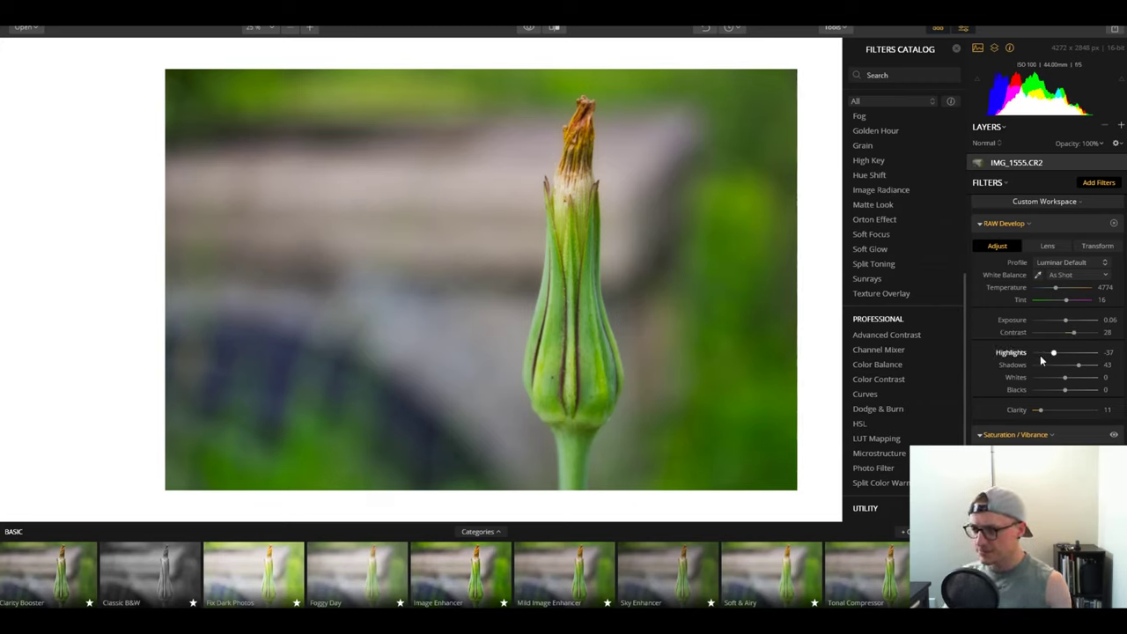
In RAW Develop, set Whites to -59, Clarity to 14 and Exposure to 0.25.
drag(1065, 381, 1054, 381)
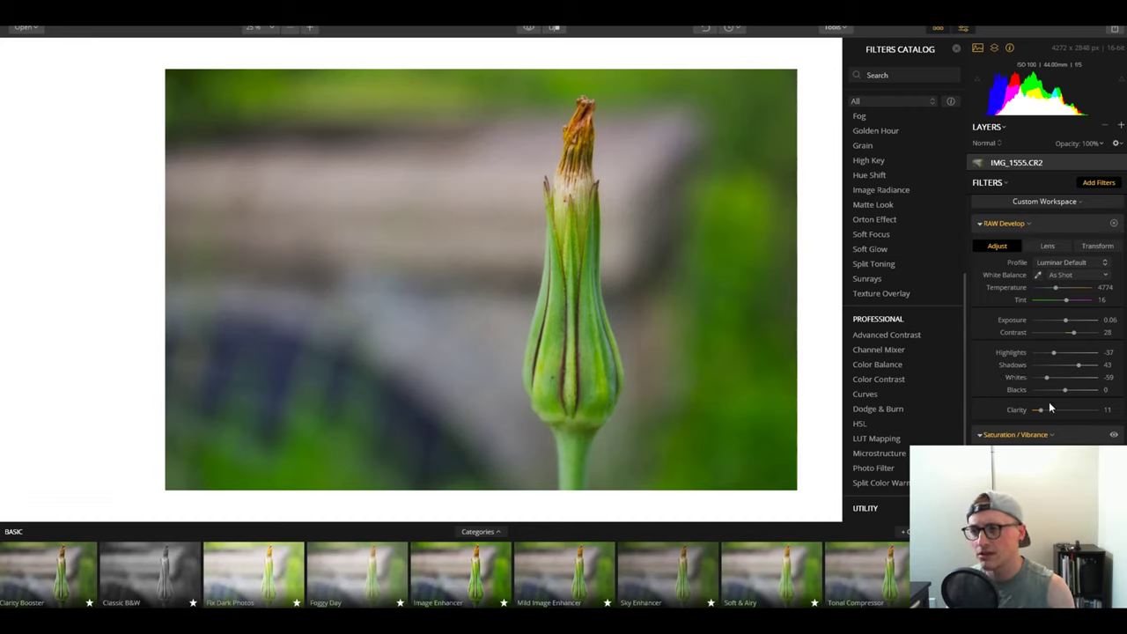
drag(1041, 412, 1043, 413)
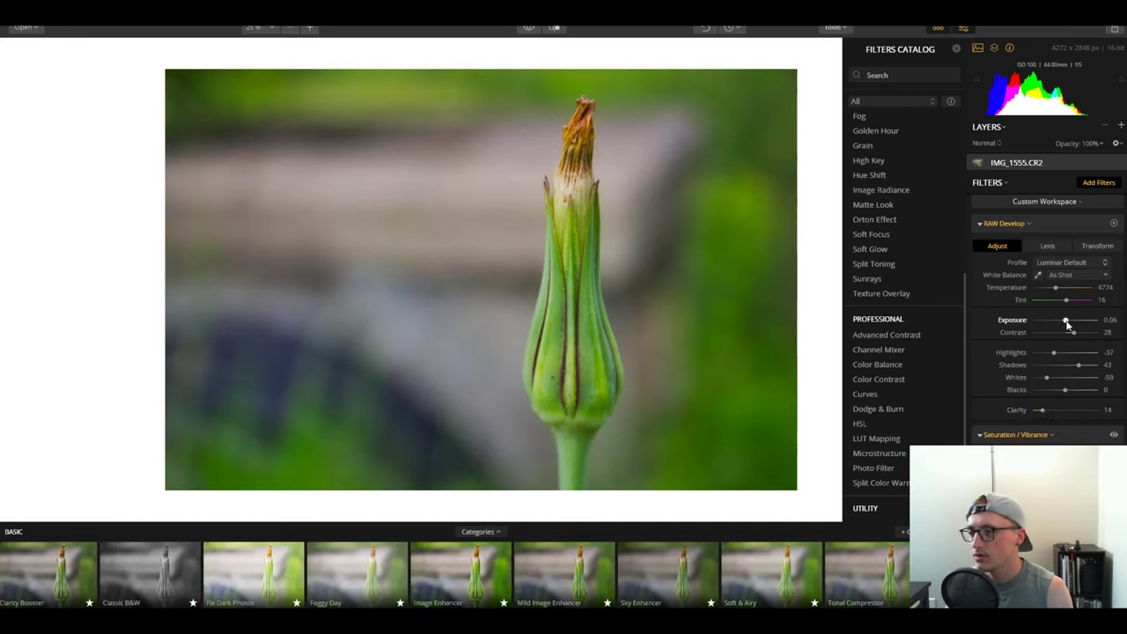
drag(1066, 323, 1070, 325)
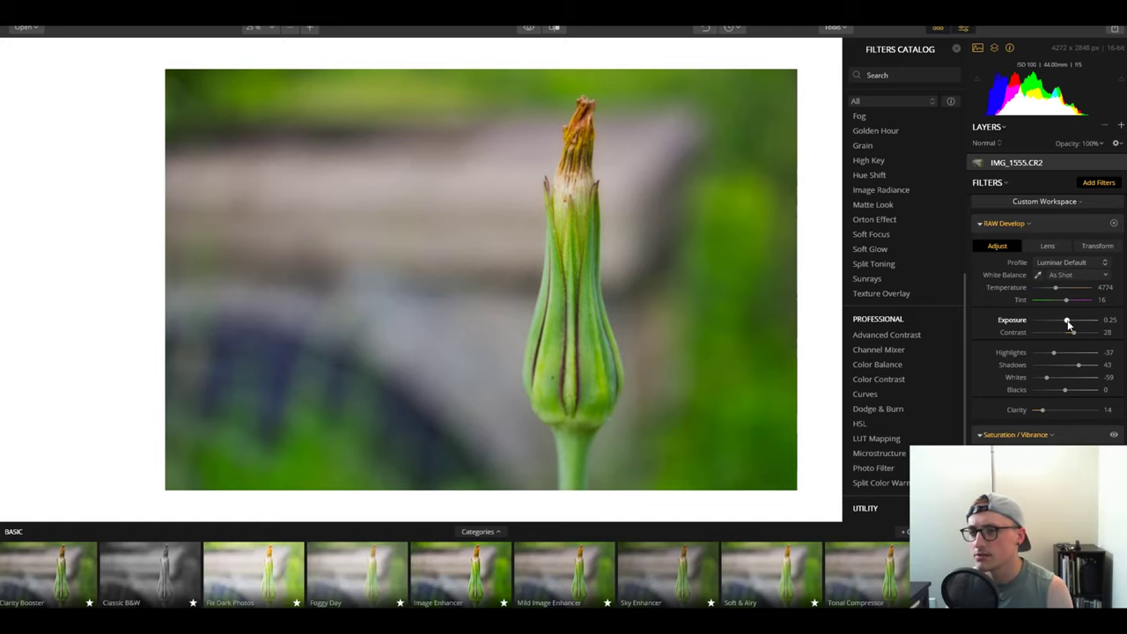
scroll(596, 164, up, 3)
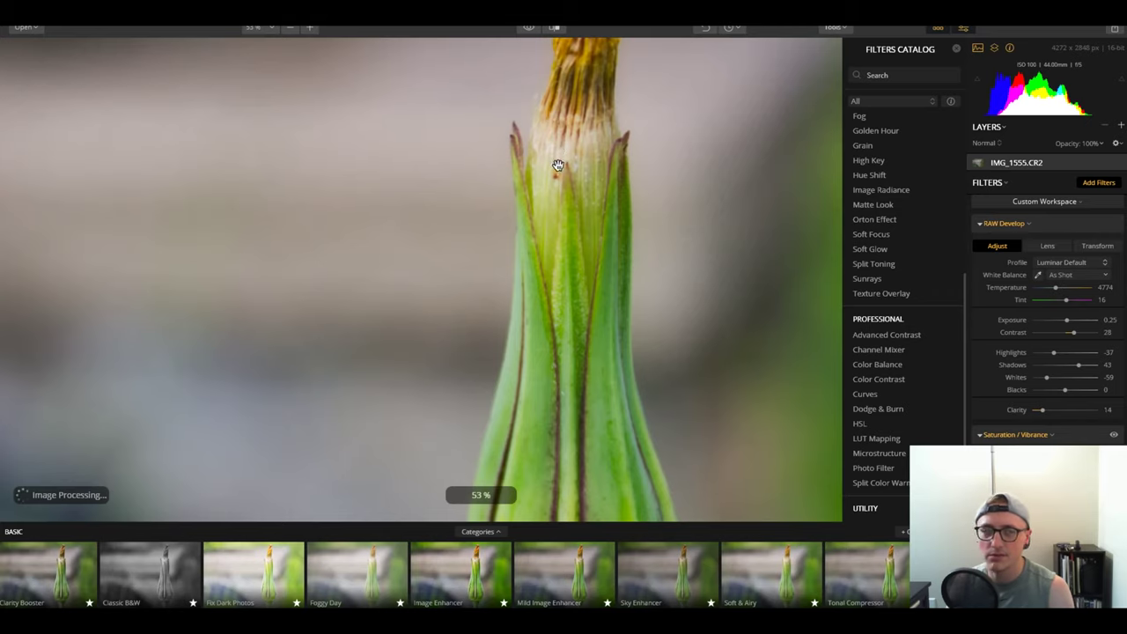
scroll(568, 174, down, 3)
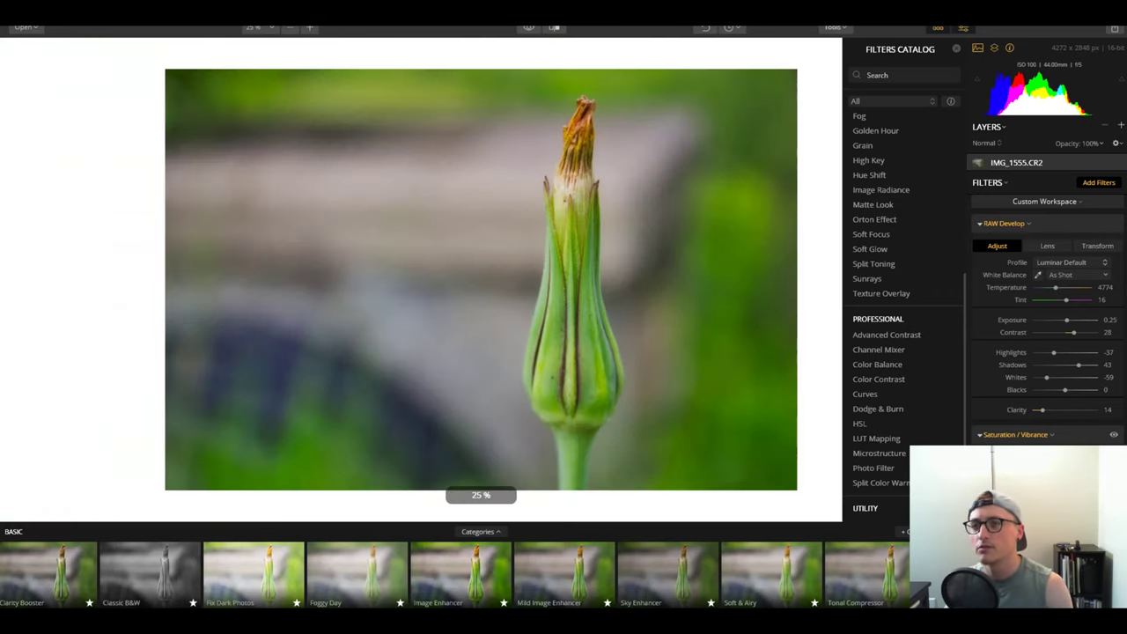
click(529, 29)
click(529, 29)
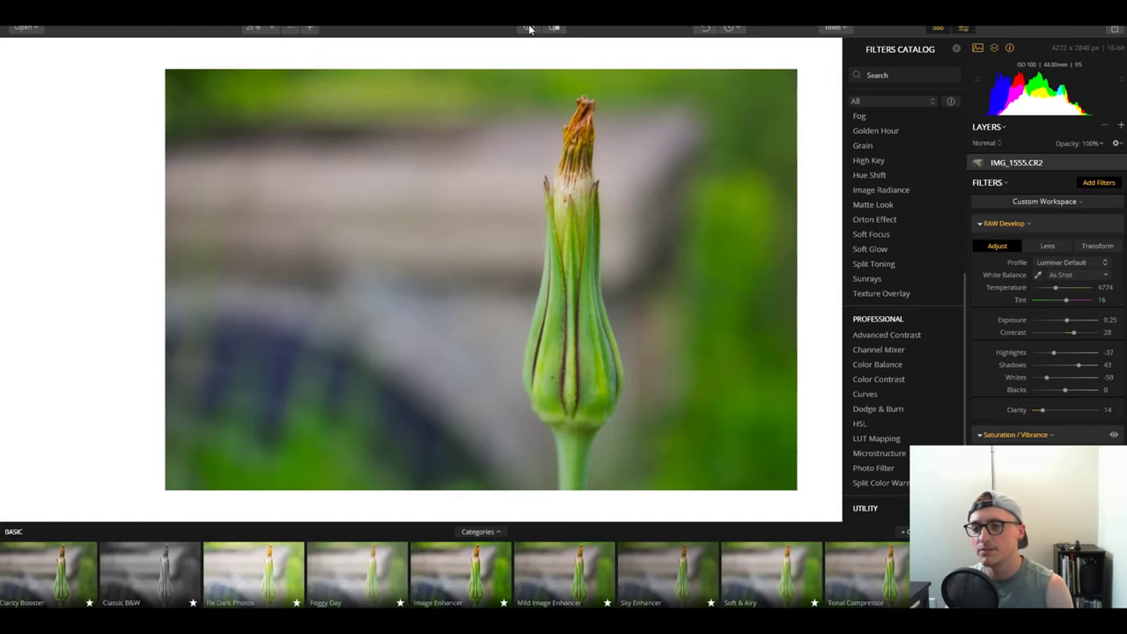
click(529, 29)
click(529, 29)
click(529, 29)
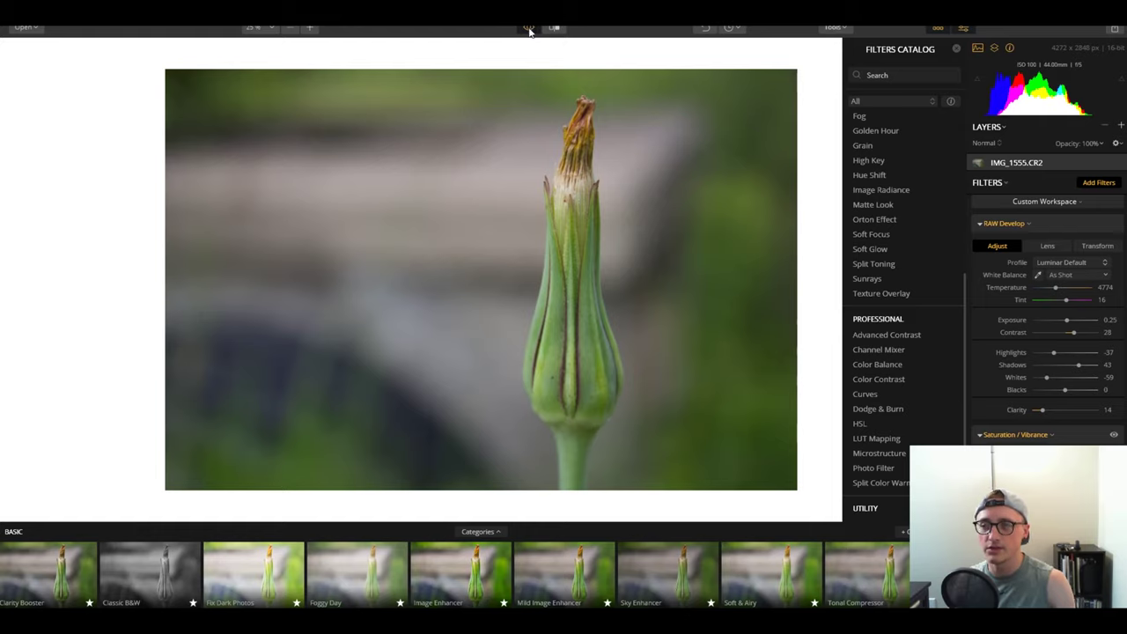
click(528, 29)
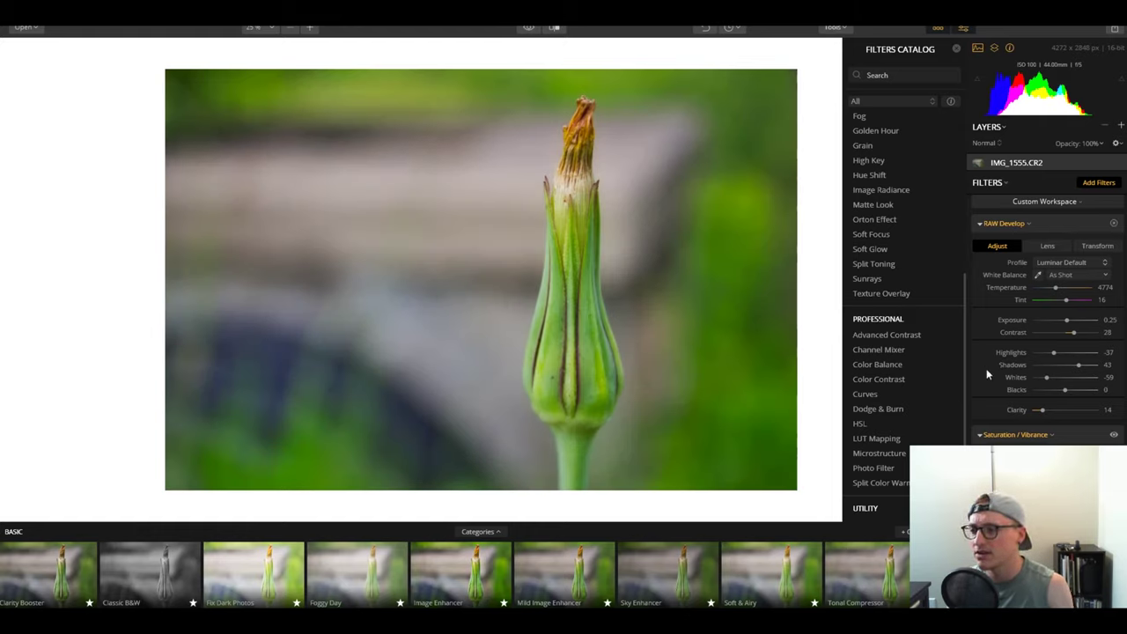
scroll(986, 368, down, 5)
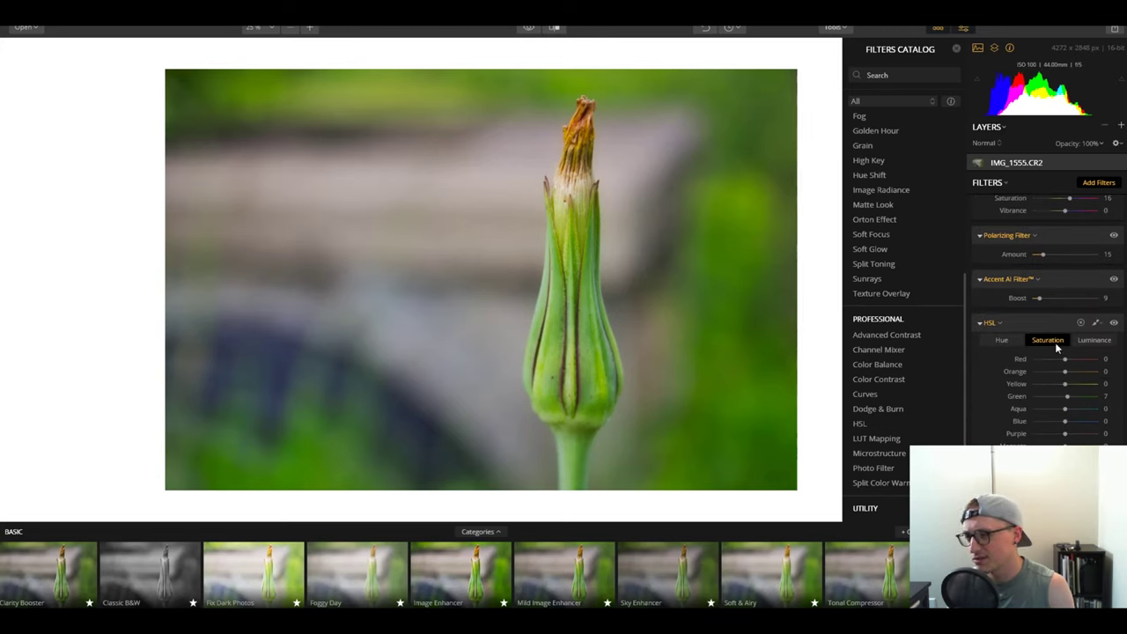
Drop the HSL Green saturation to -7 and compare the result with the original.
drag(1066, 396, 1063, 399)
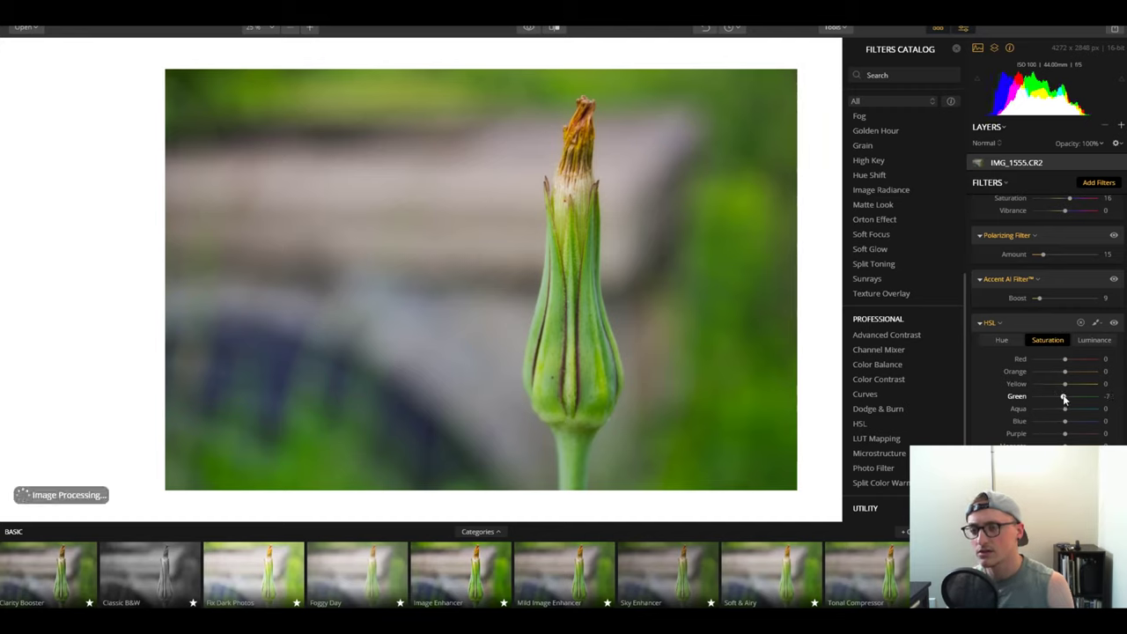
click(525, 28)
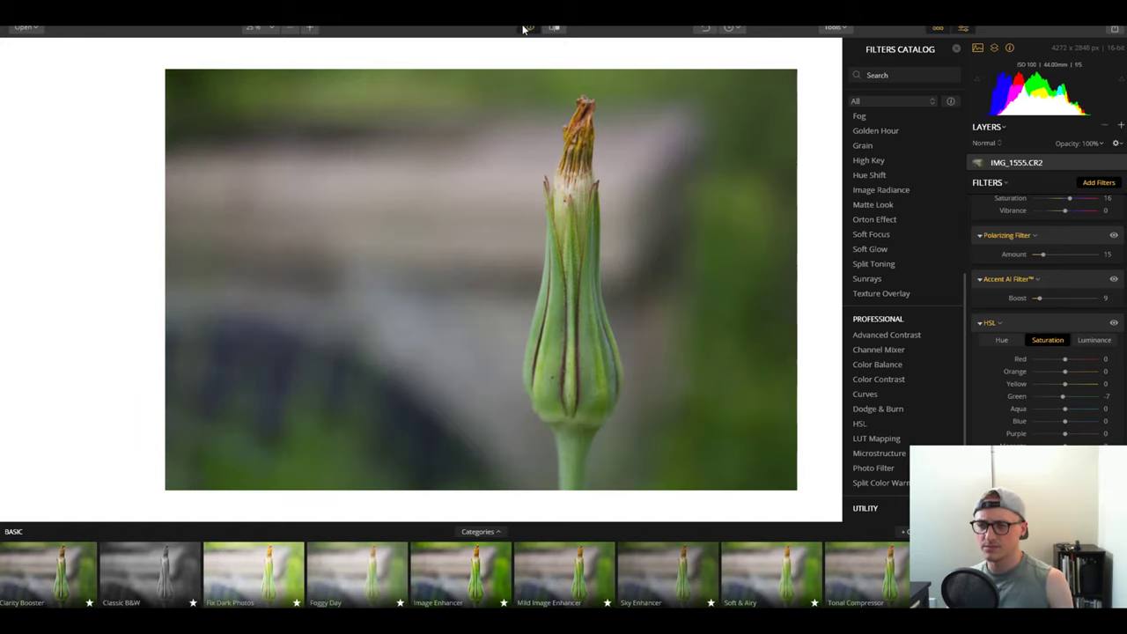
click(523, 29)
double_click(523, 29)
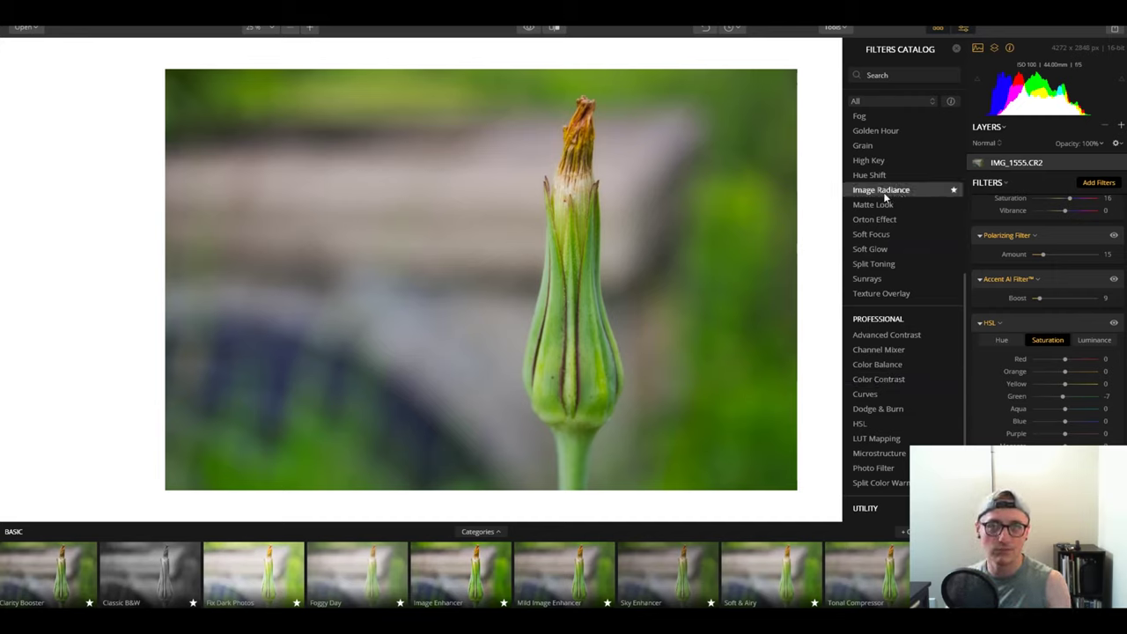
Raise the Details Enhancer's Large slider from 0 to 4 and compare with the original.
scroll(880, 203, up, 3)
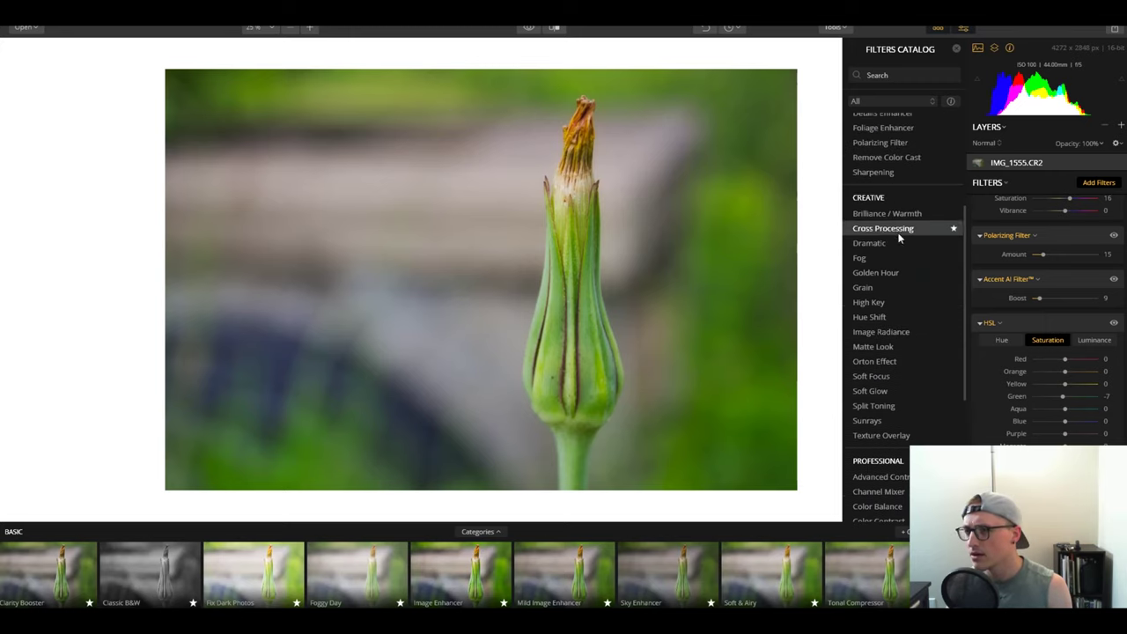
scroll(895, 339, down, 5)
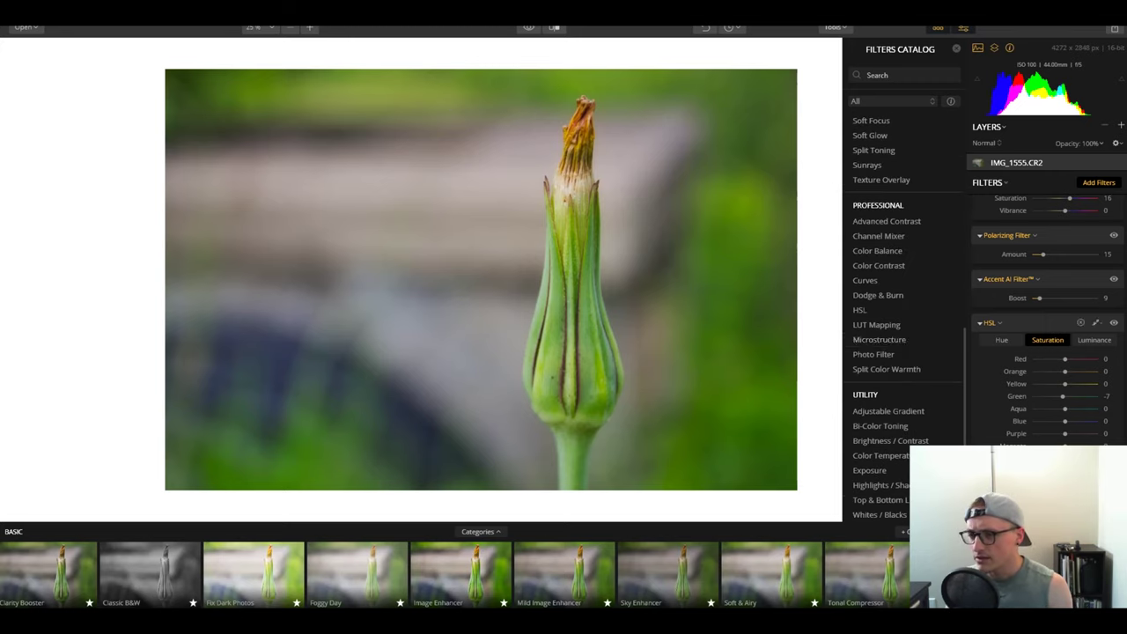
scroll(1087, 322, up, 5)
scroll(1048, 318, down, 1)
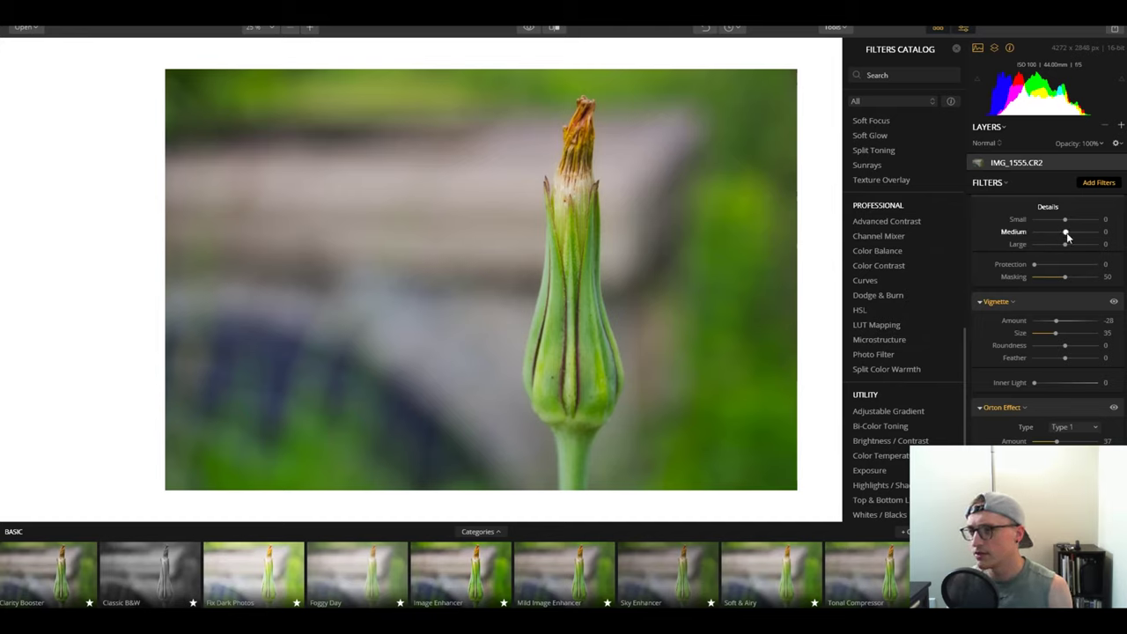
drag(1065, 246, 1067, 246)
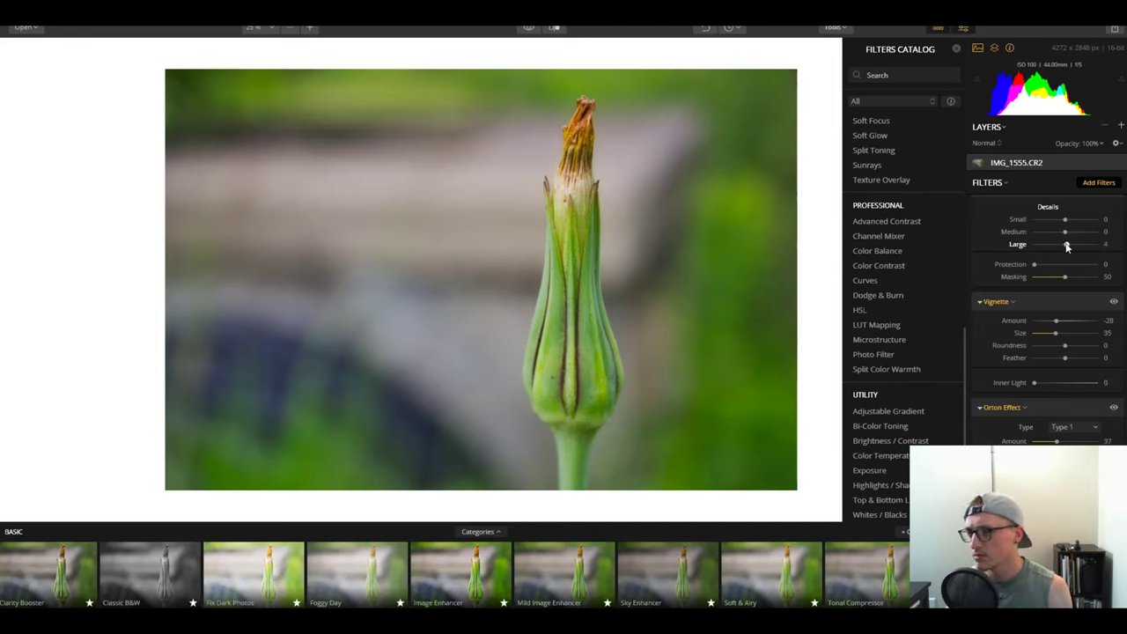
click(528, 31)
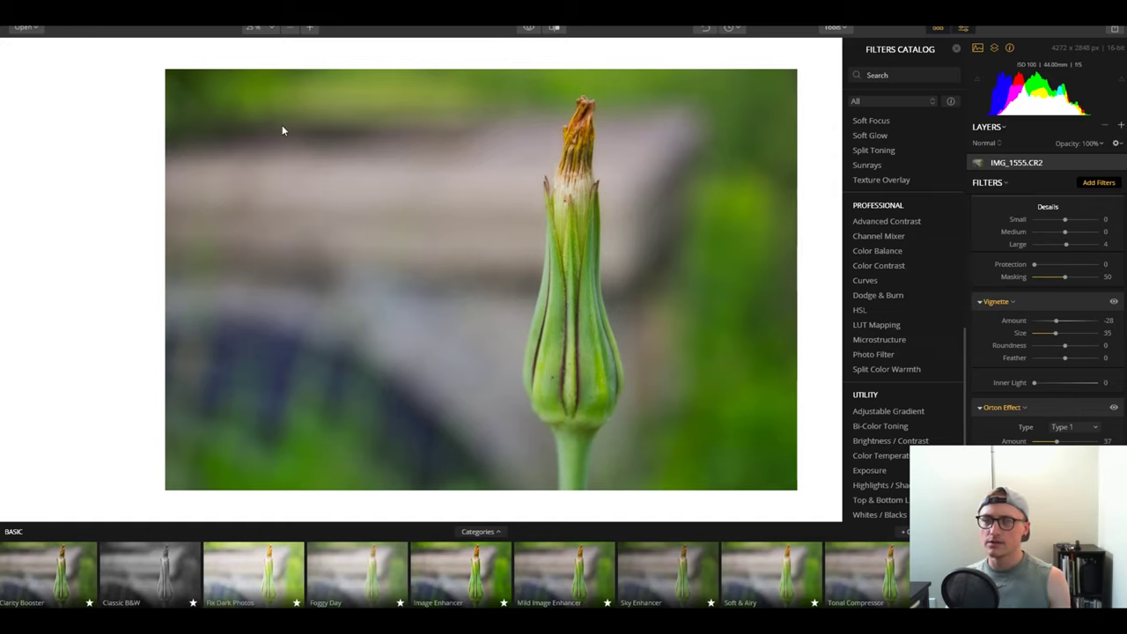
Export the photo as an Actual Size sRGB JPEG named 'Five Year Image FY01'.
click(25, 27)
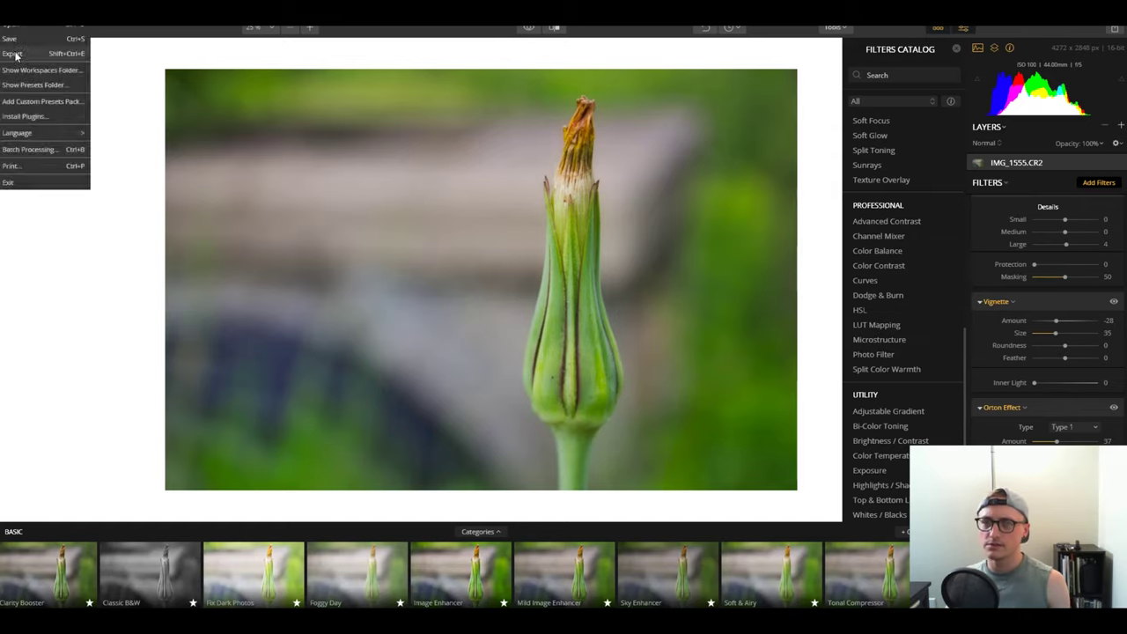
click(394, 194)
key(ctrl+shift+e)
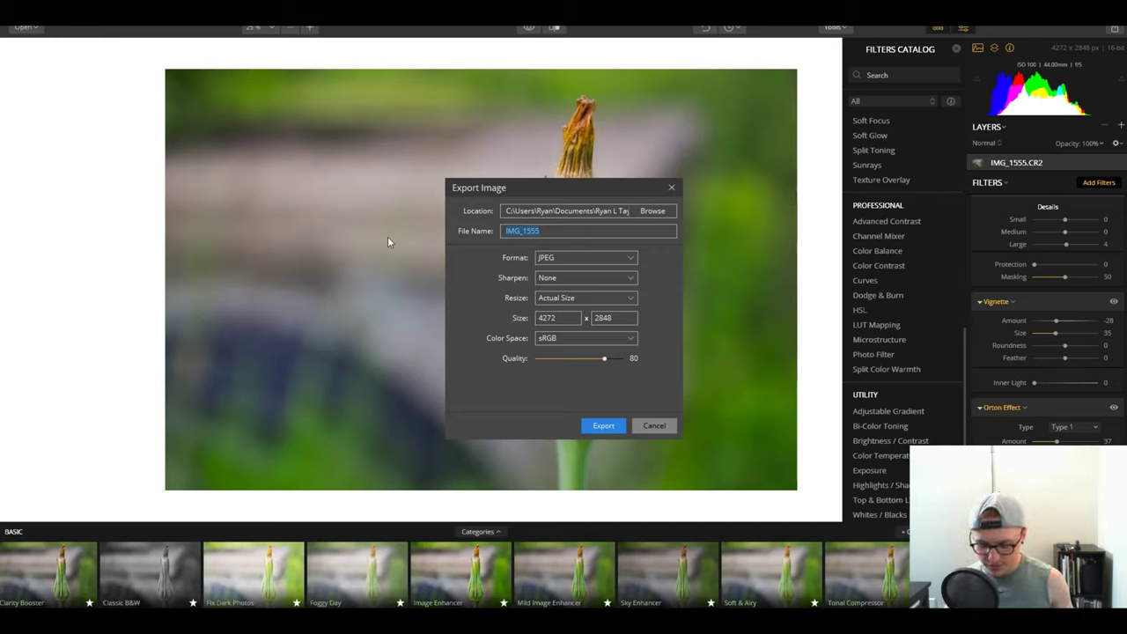
text(Five Year)
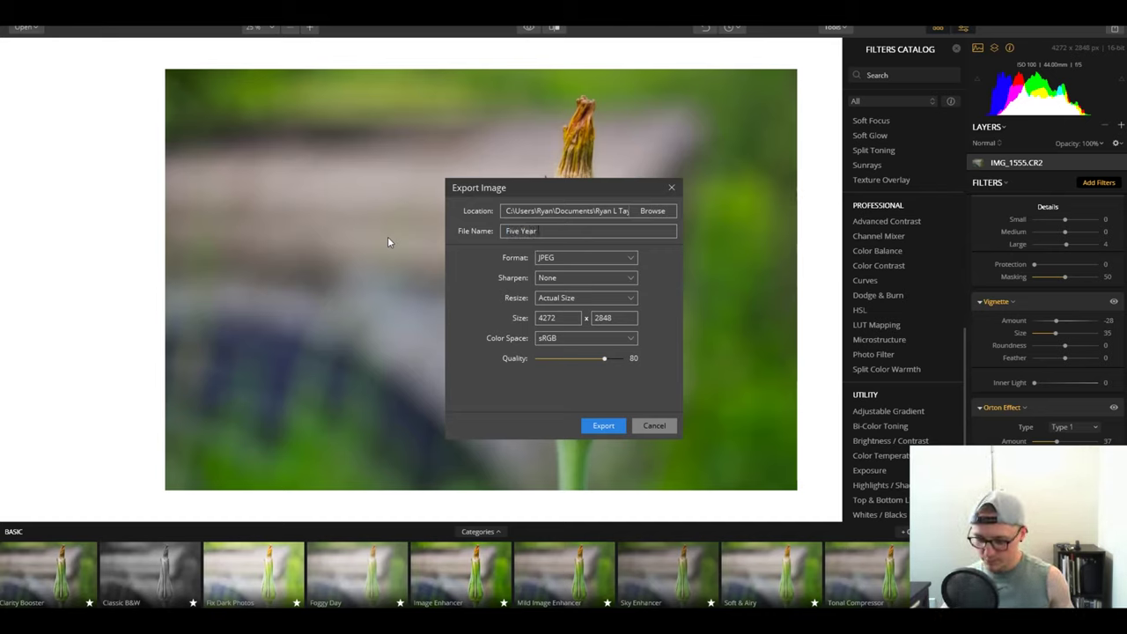
text( Image)
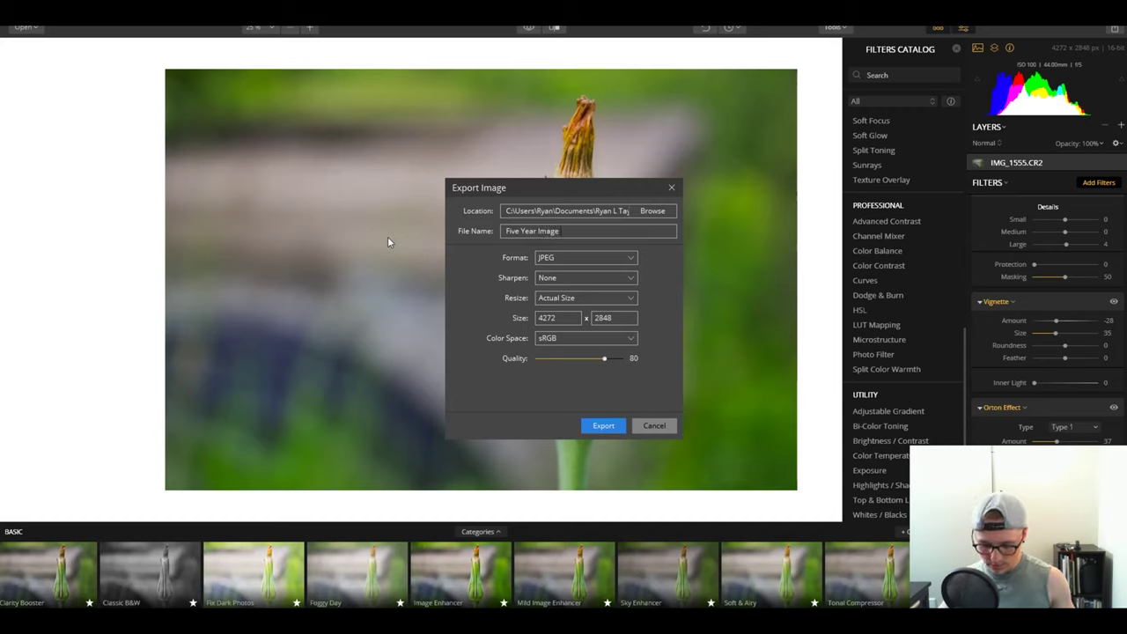
text( FY01)
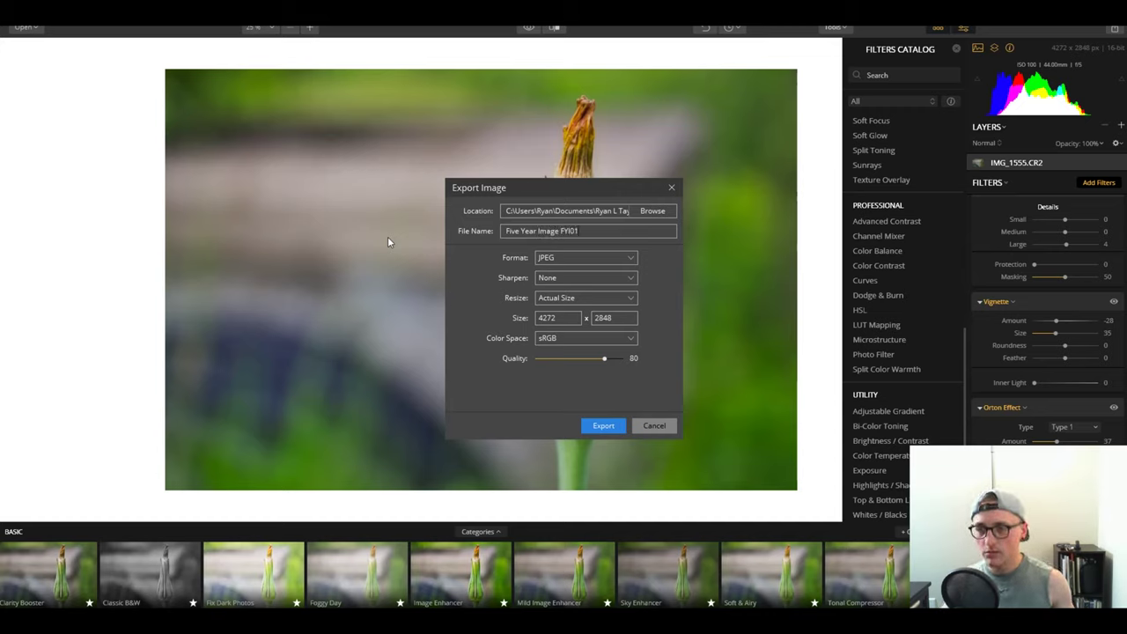
key(Return)
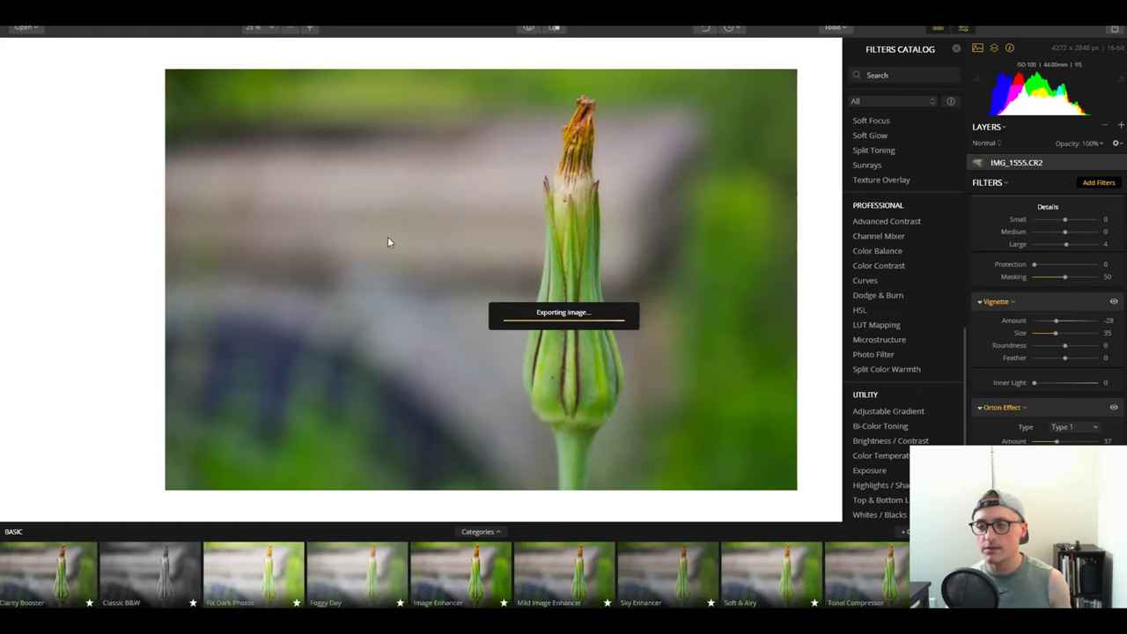